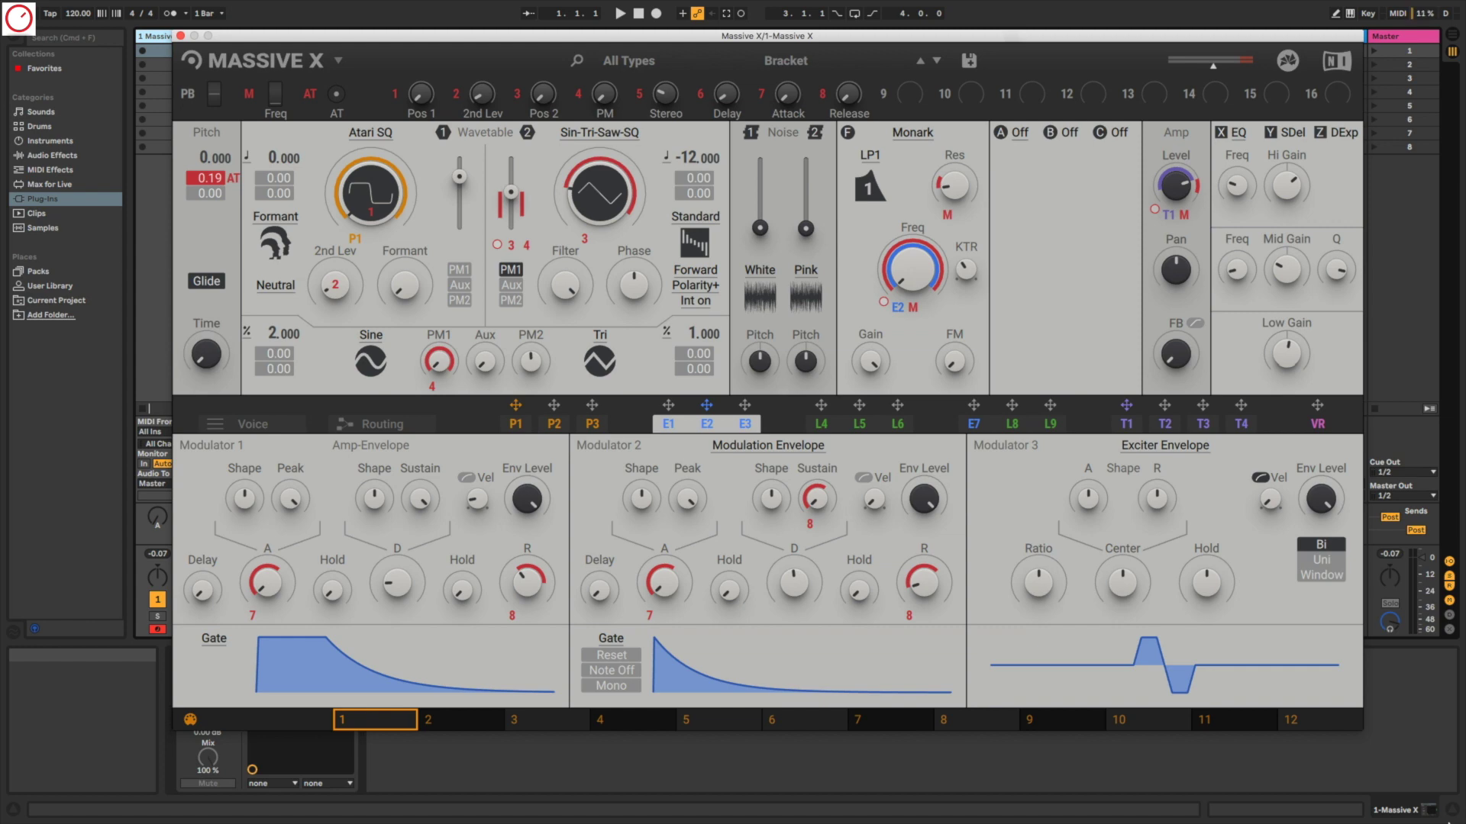
Open the preset browser and look through the full list of designer and sound-type categories under All Types.
left_click(587, 74)
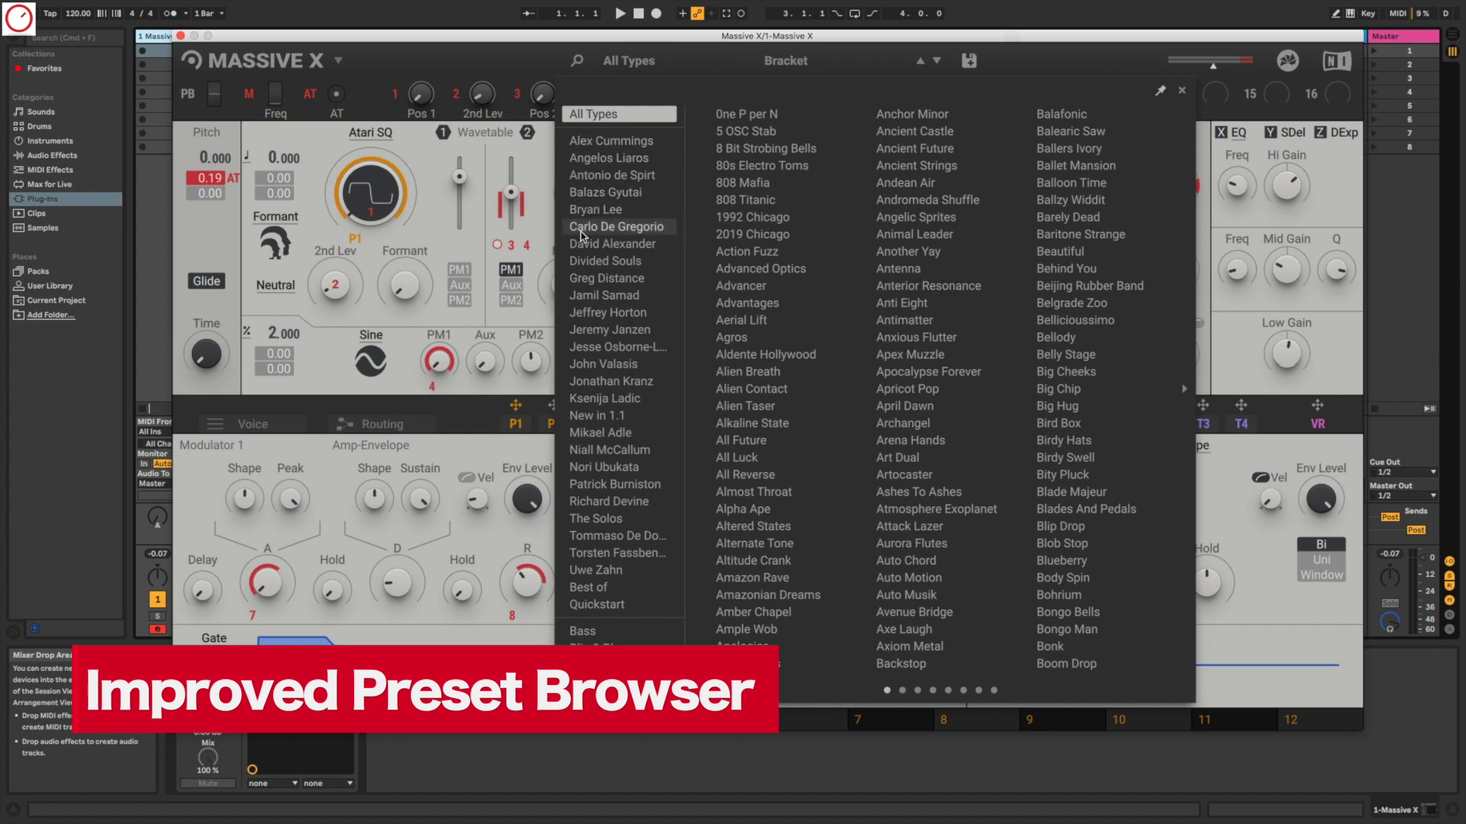
scroll(601, 209, "down", 10)
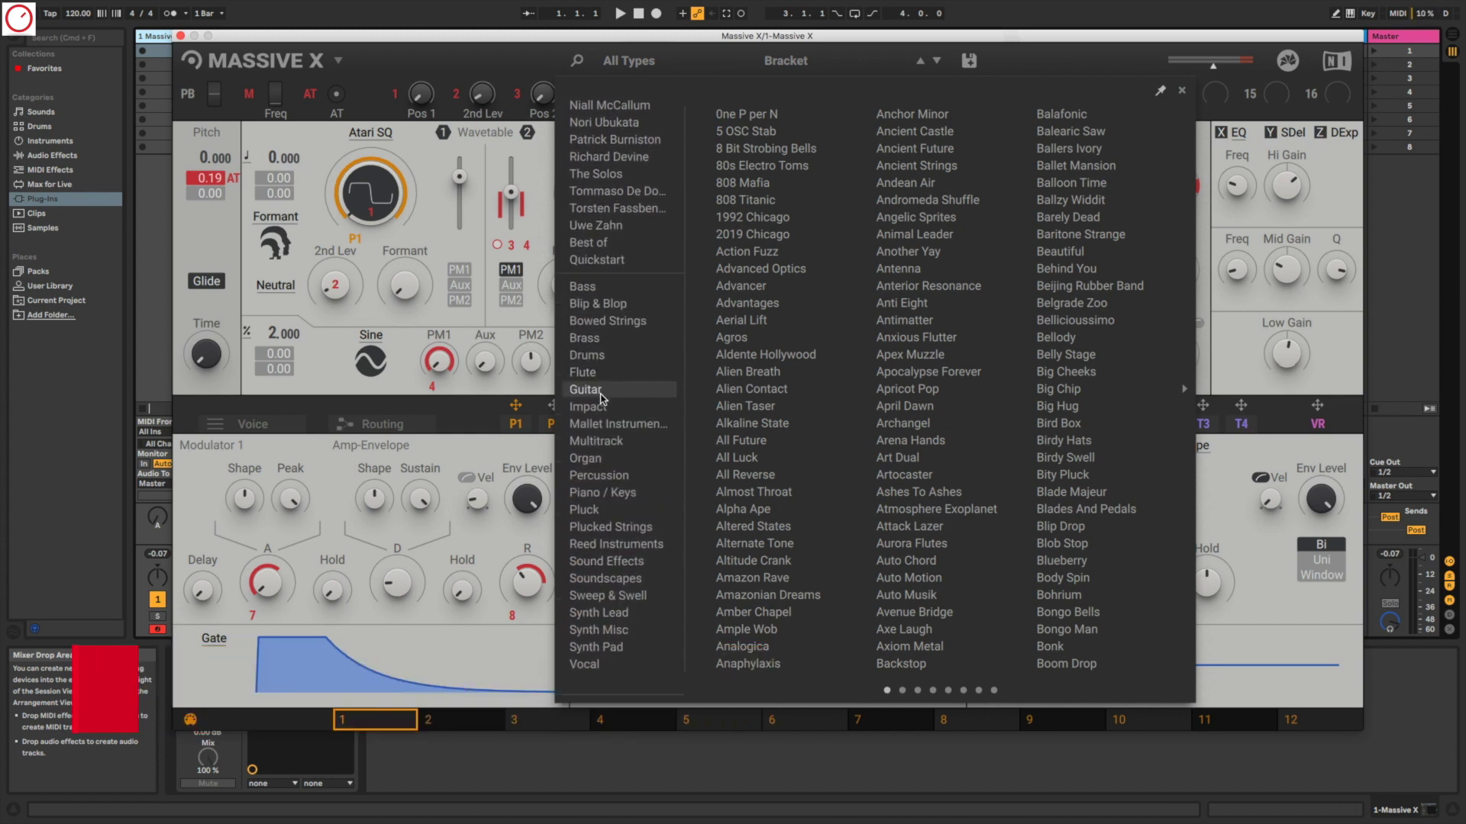
scroll(603, 343, "up", 10)
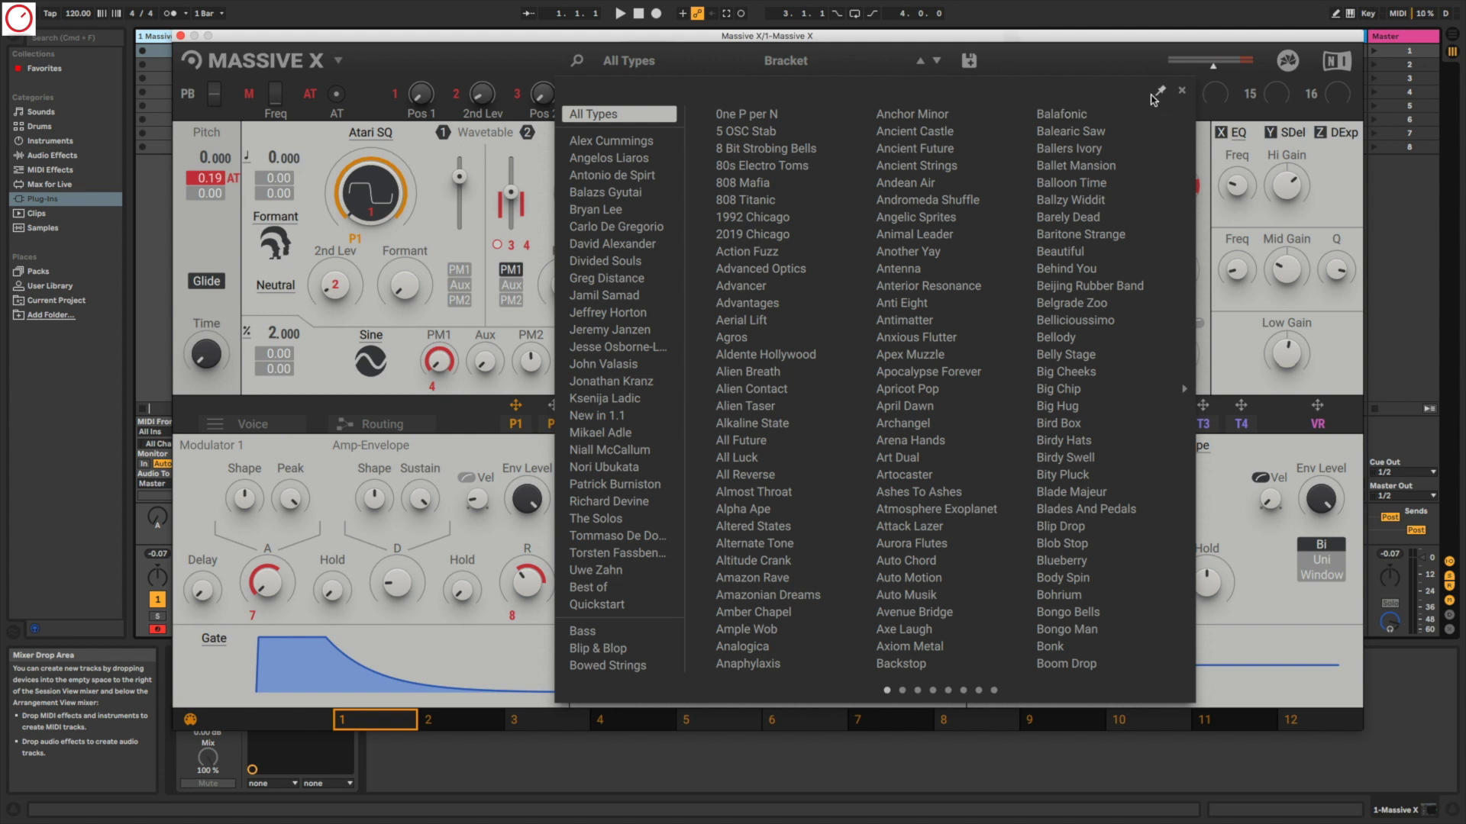
scroll(664, 428, "down", 8)
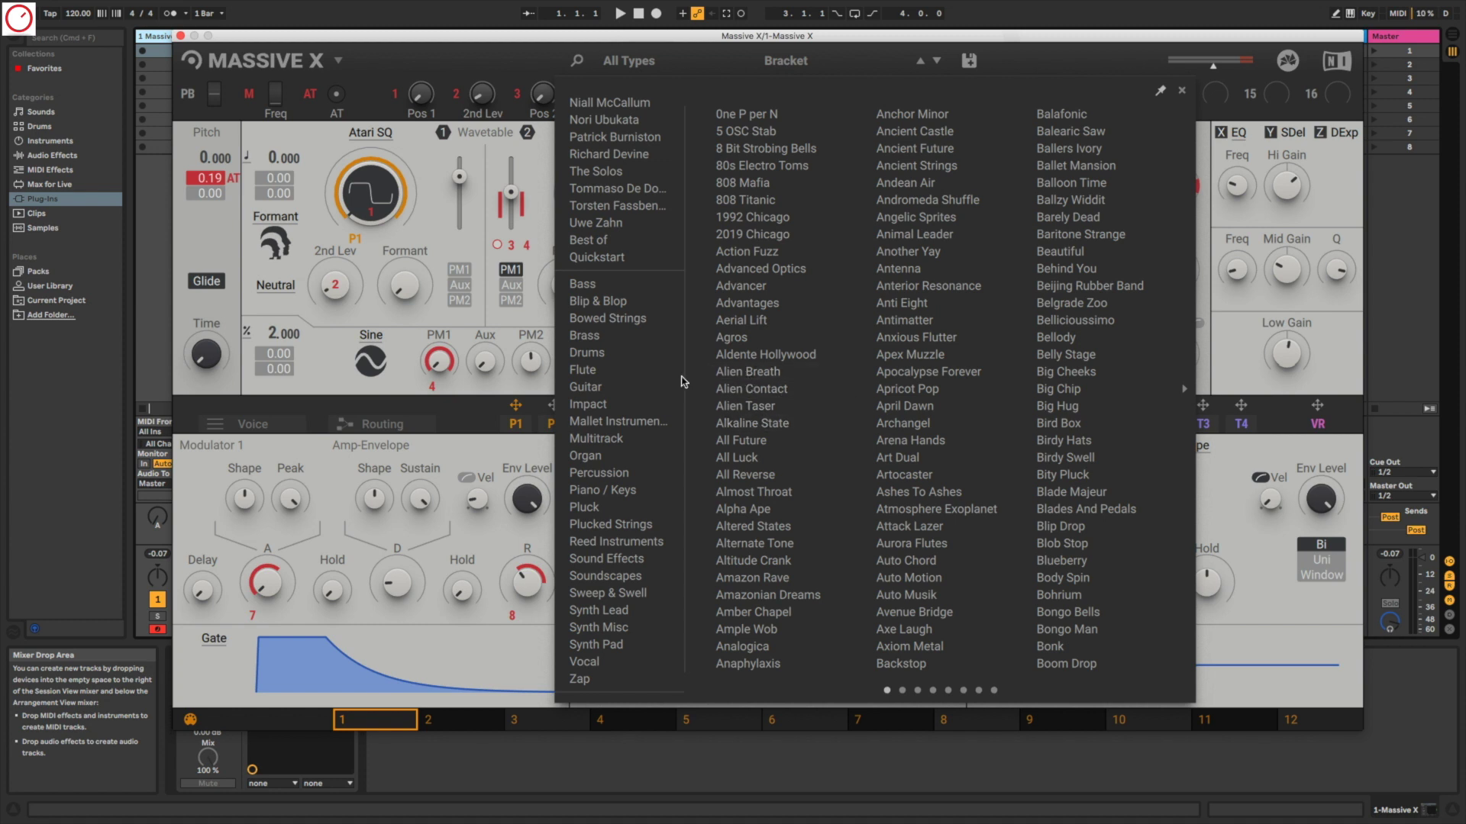
scroll(676, 378, "up", 5)
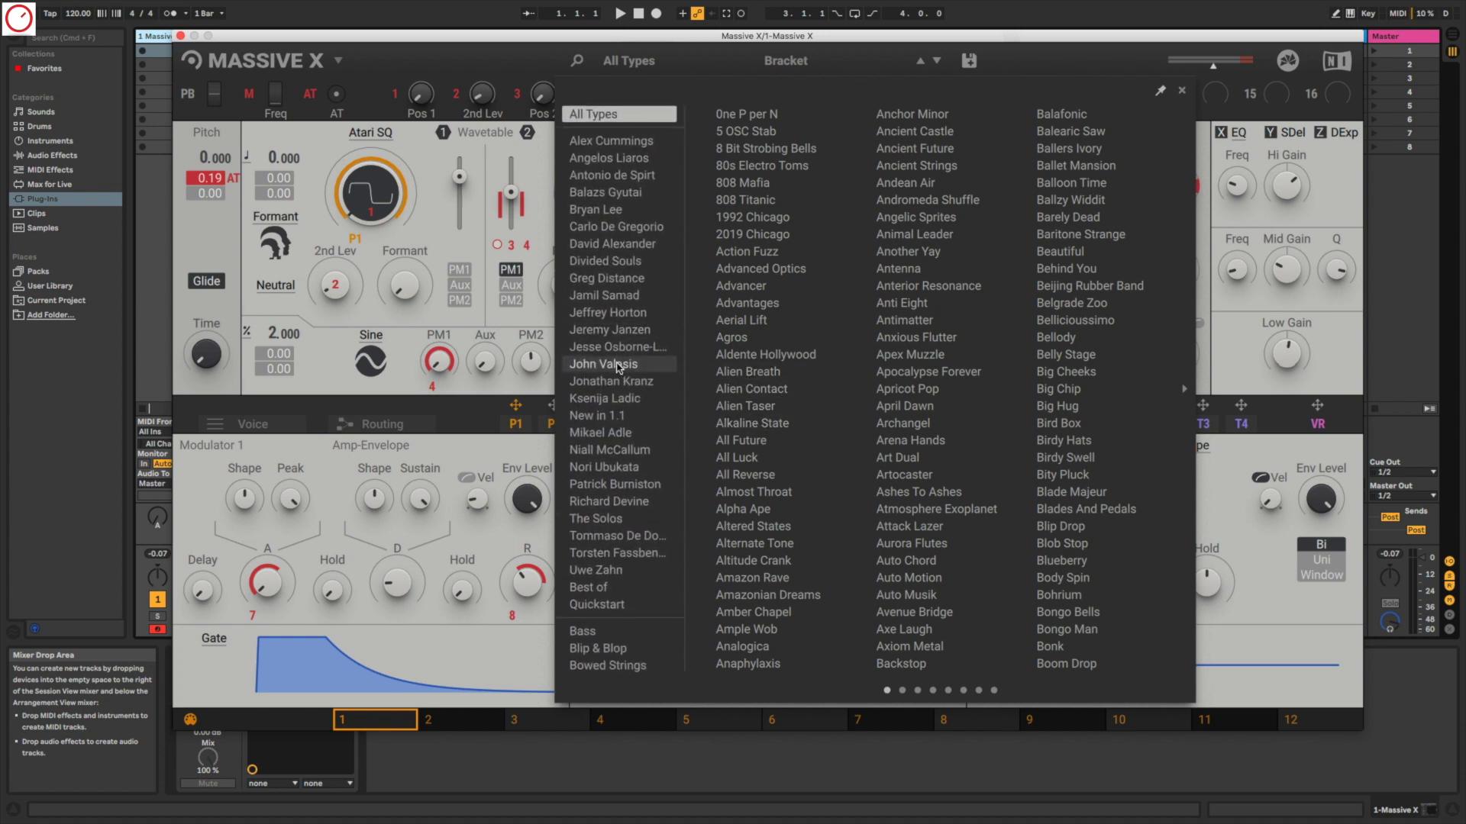
Filter the presets to the New in 1.1 category, view both pages of its list and close the preset browser.
left_click(611, 419)
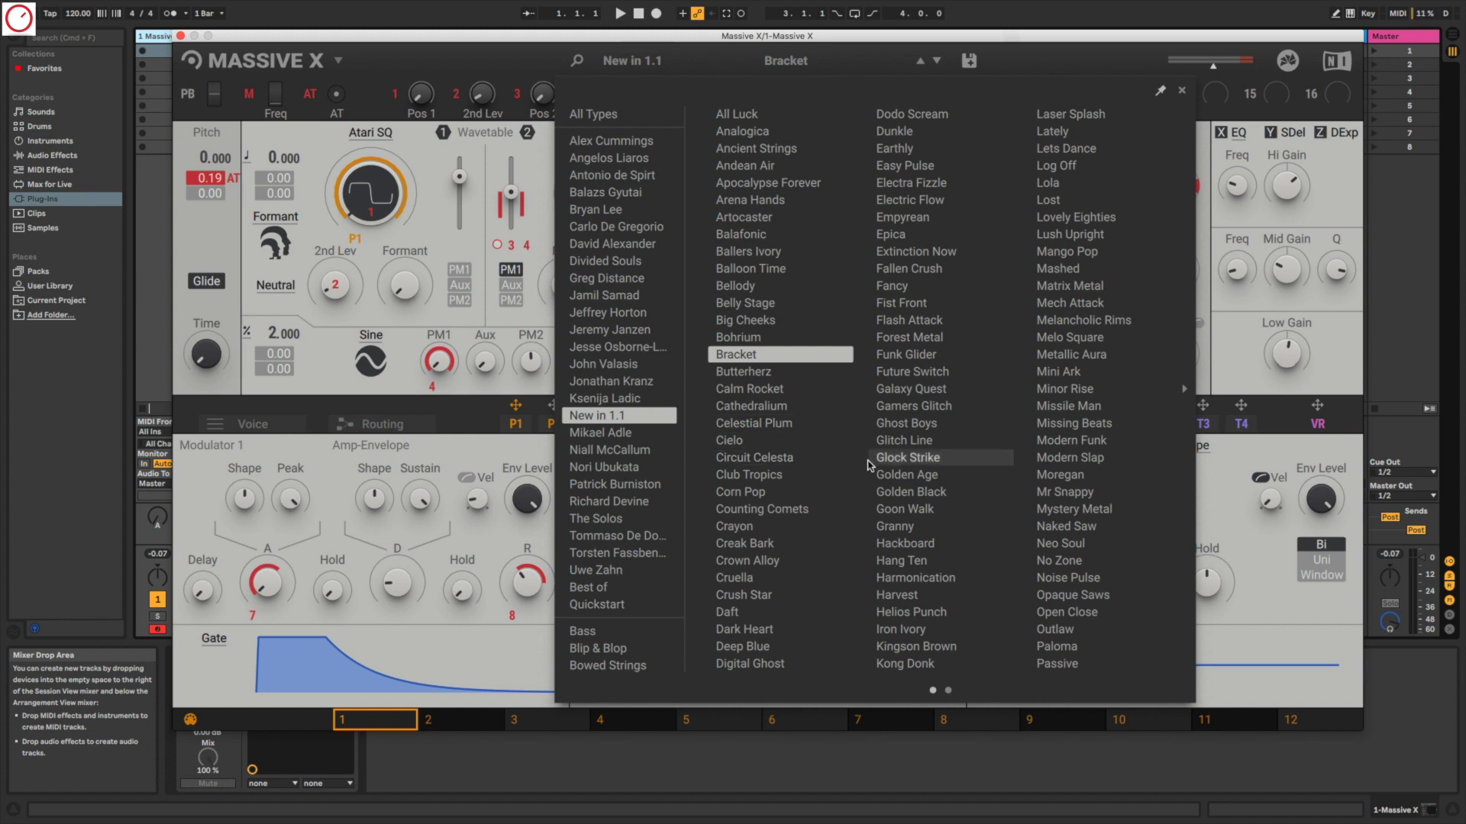
left_click(947, 691)
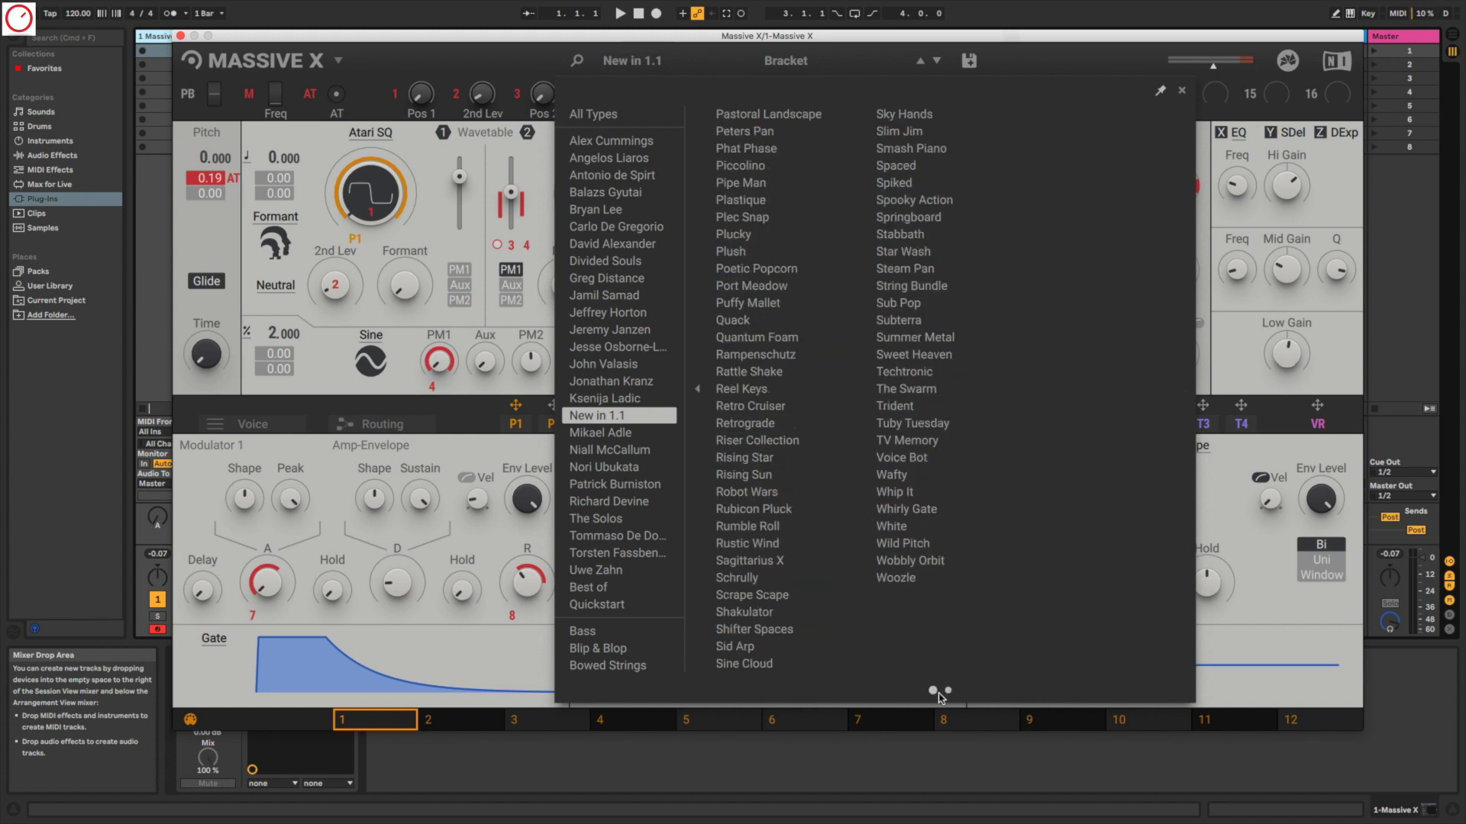
left_click(933, 691)
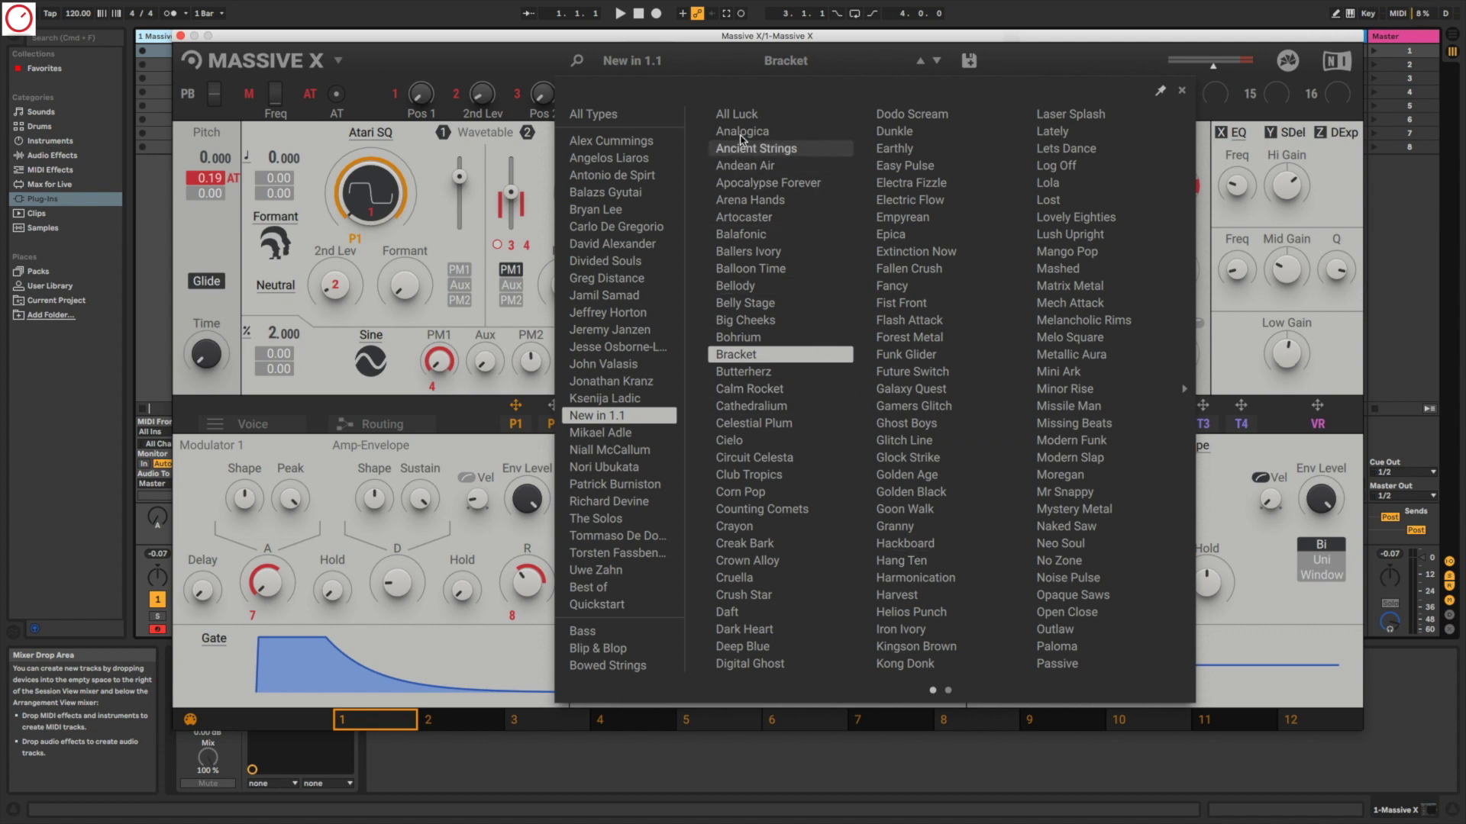
left_click(645, 81)
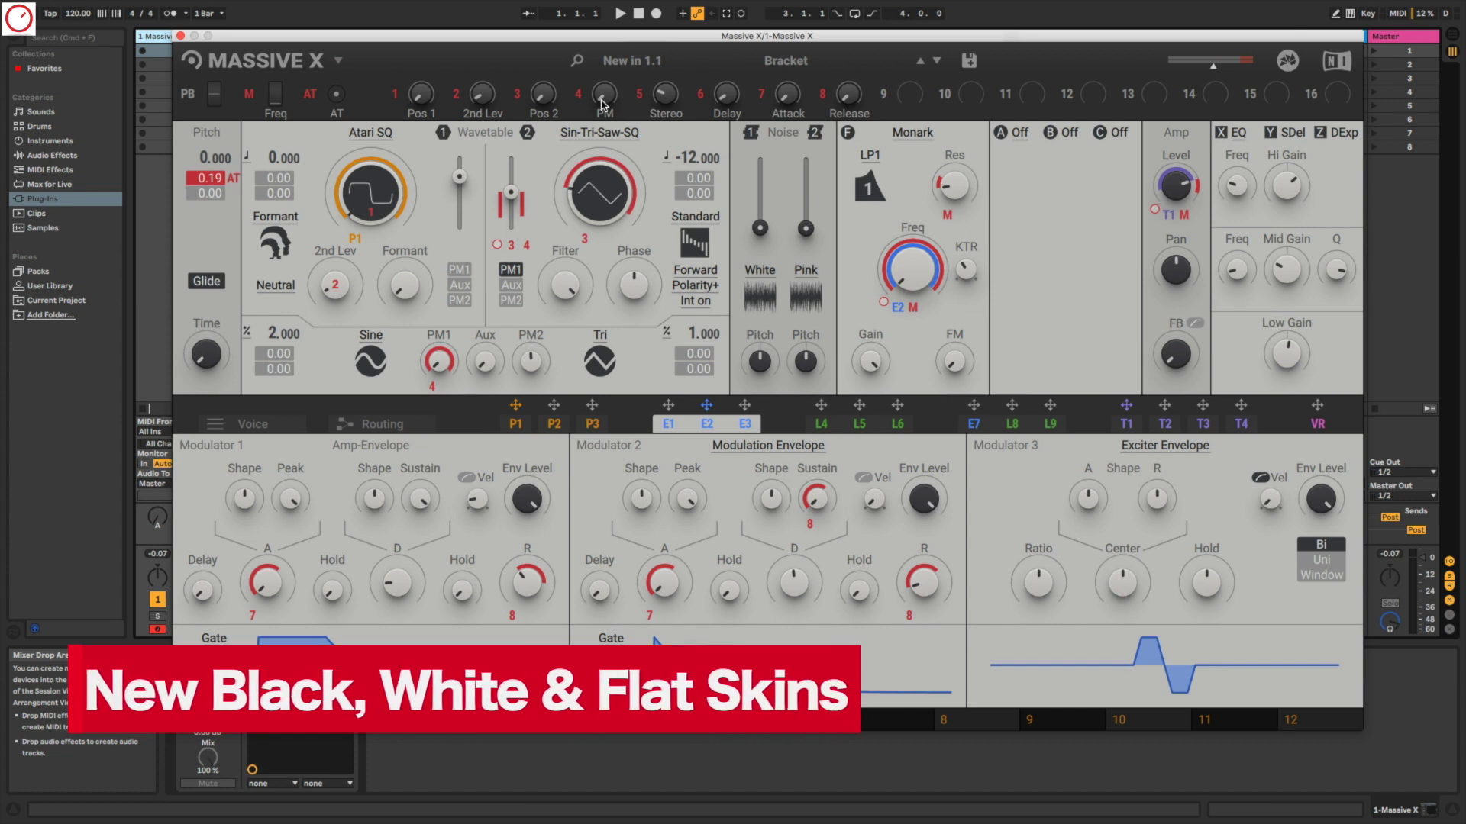
Preview the Dark theme and the Light theme on the synth interface.
left_click(340, 64)
mouse_move(359, 127)
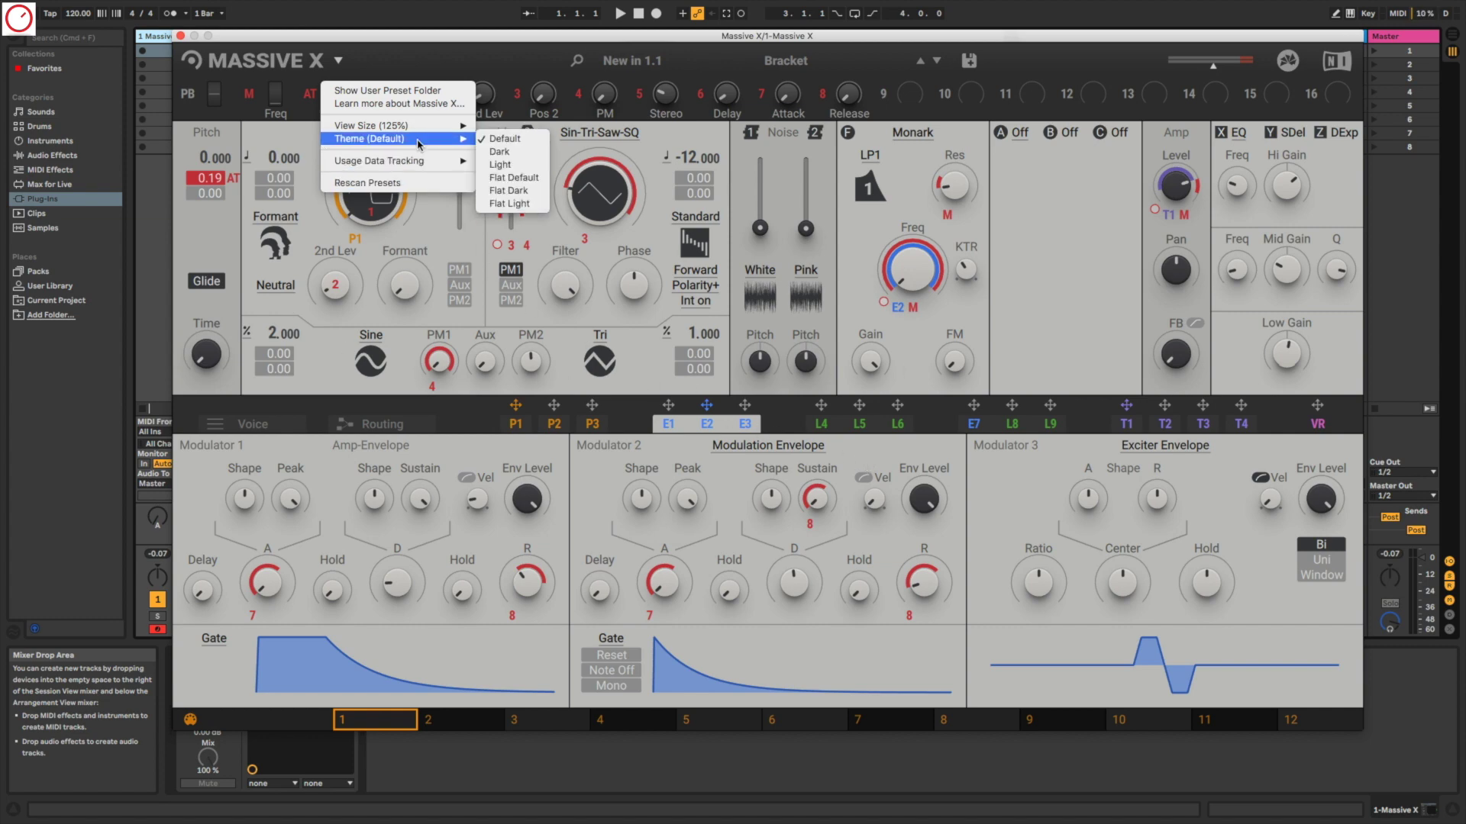
left_click(498, 151)
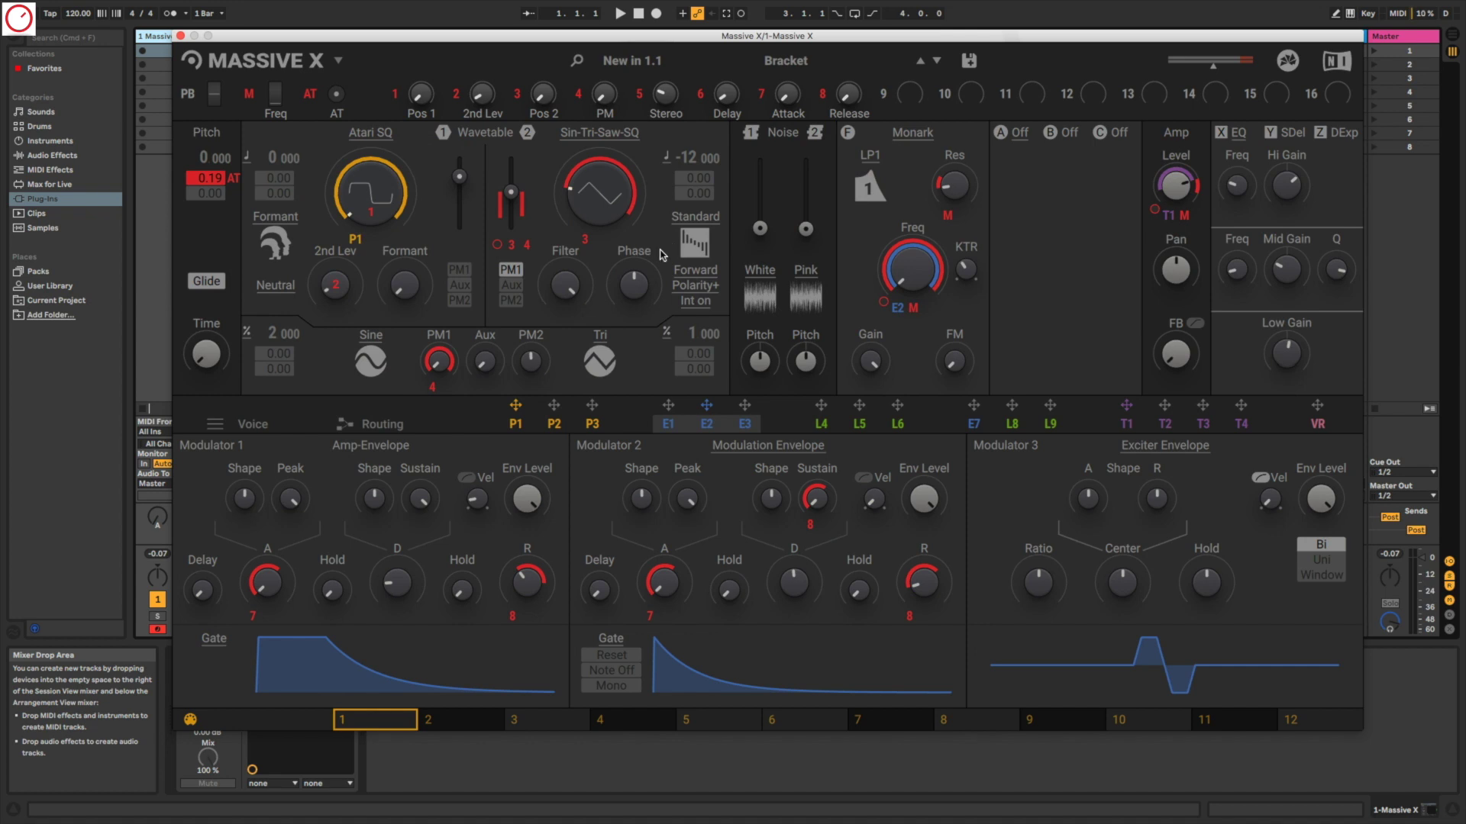
left_click(338, 61)
mouse_move(386, 140)
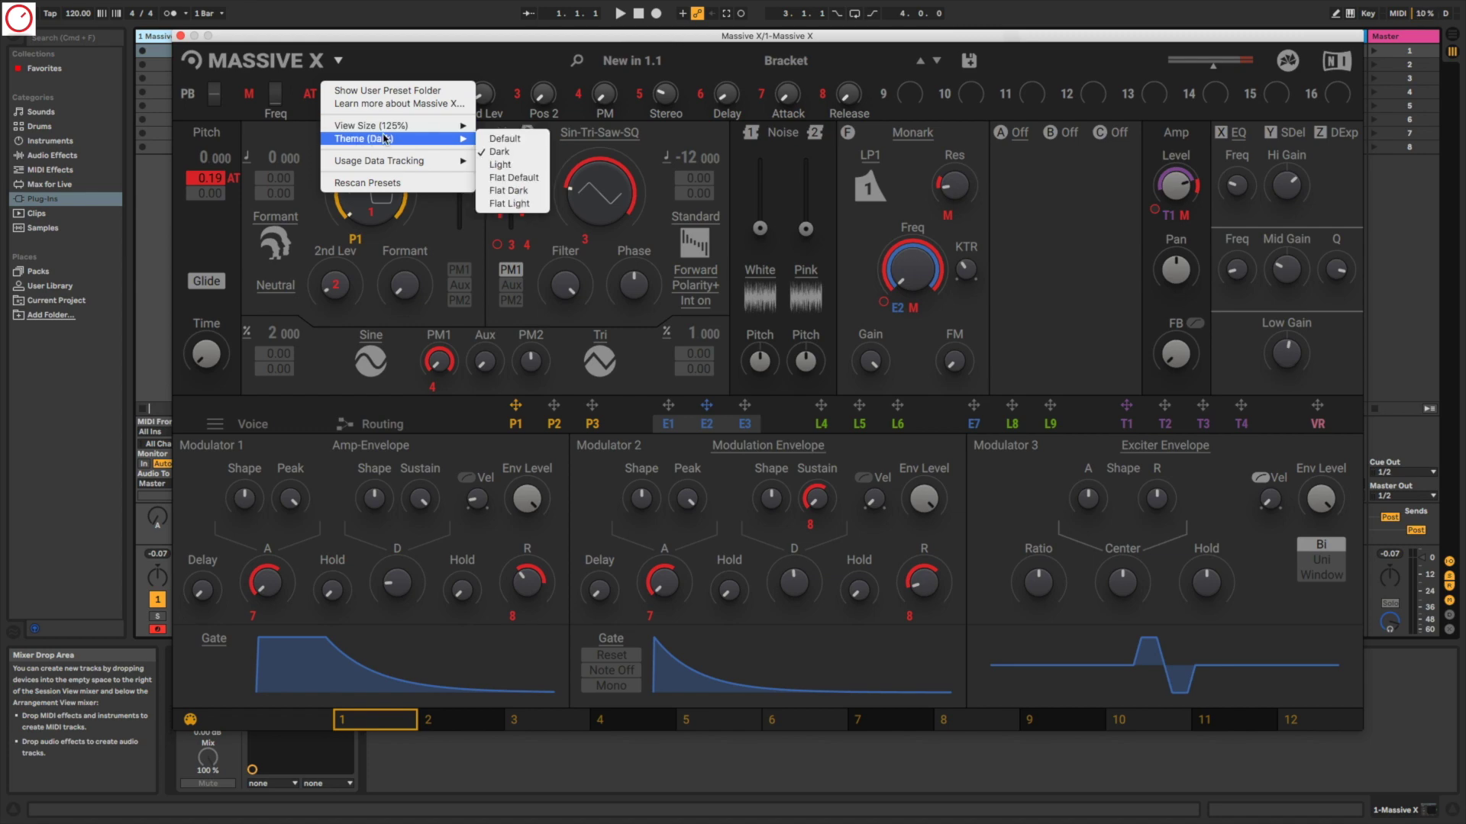
left_click(498, 164)
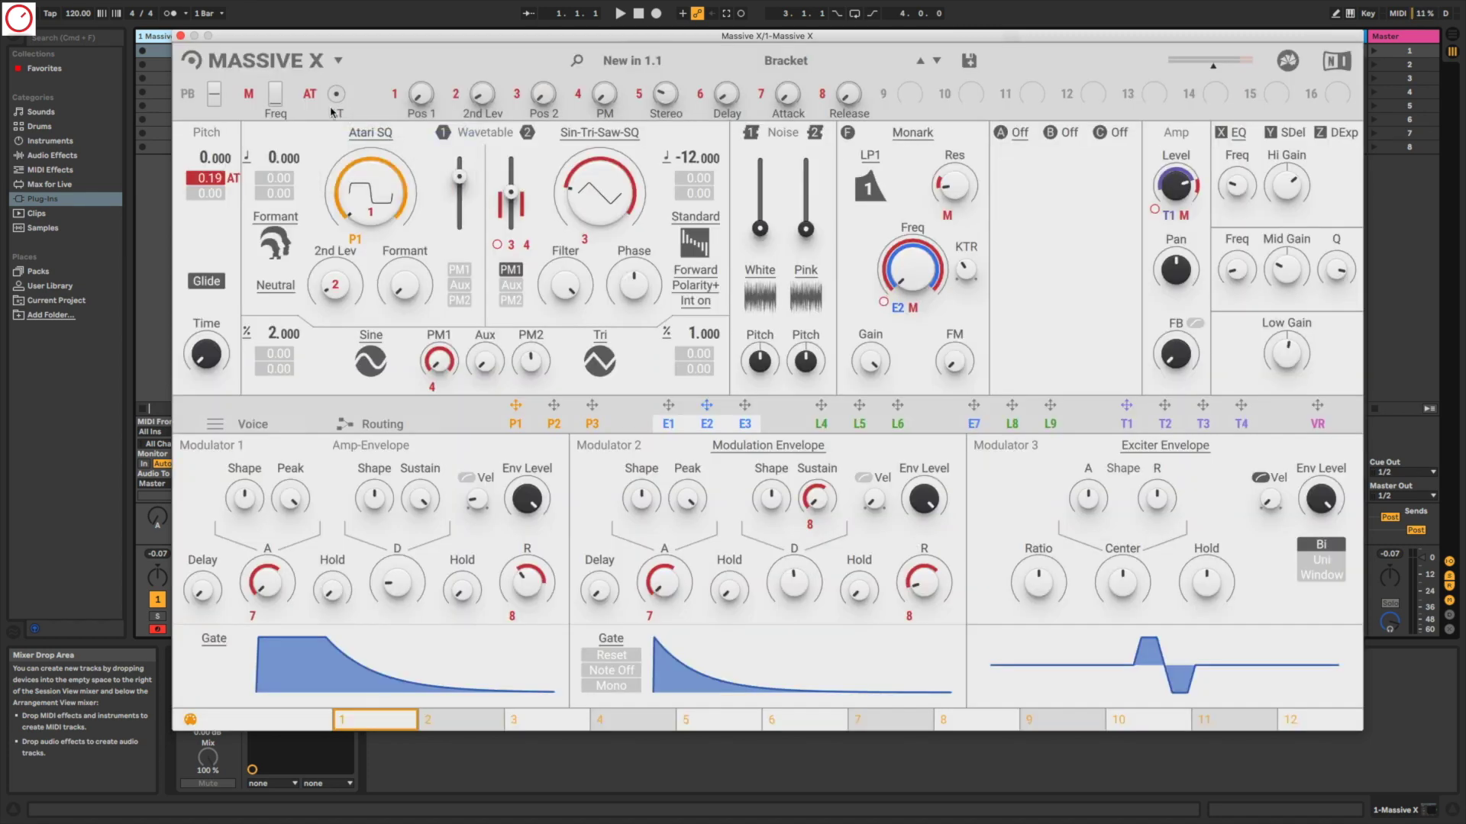
Preview the Flat Default theme and the Flat Dark theme on the synth interface.
left_click(338, 61)
mouse_move(387, 144)
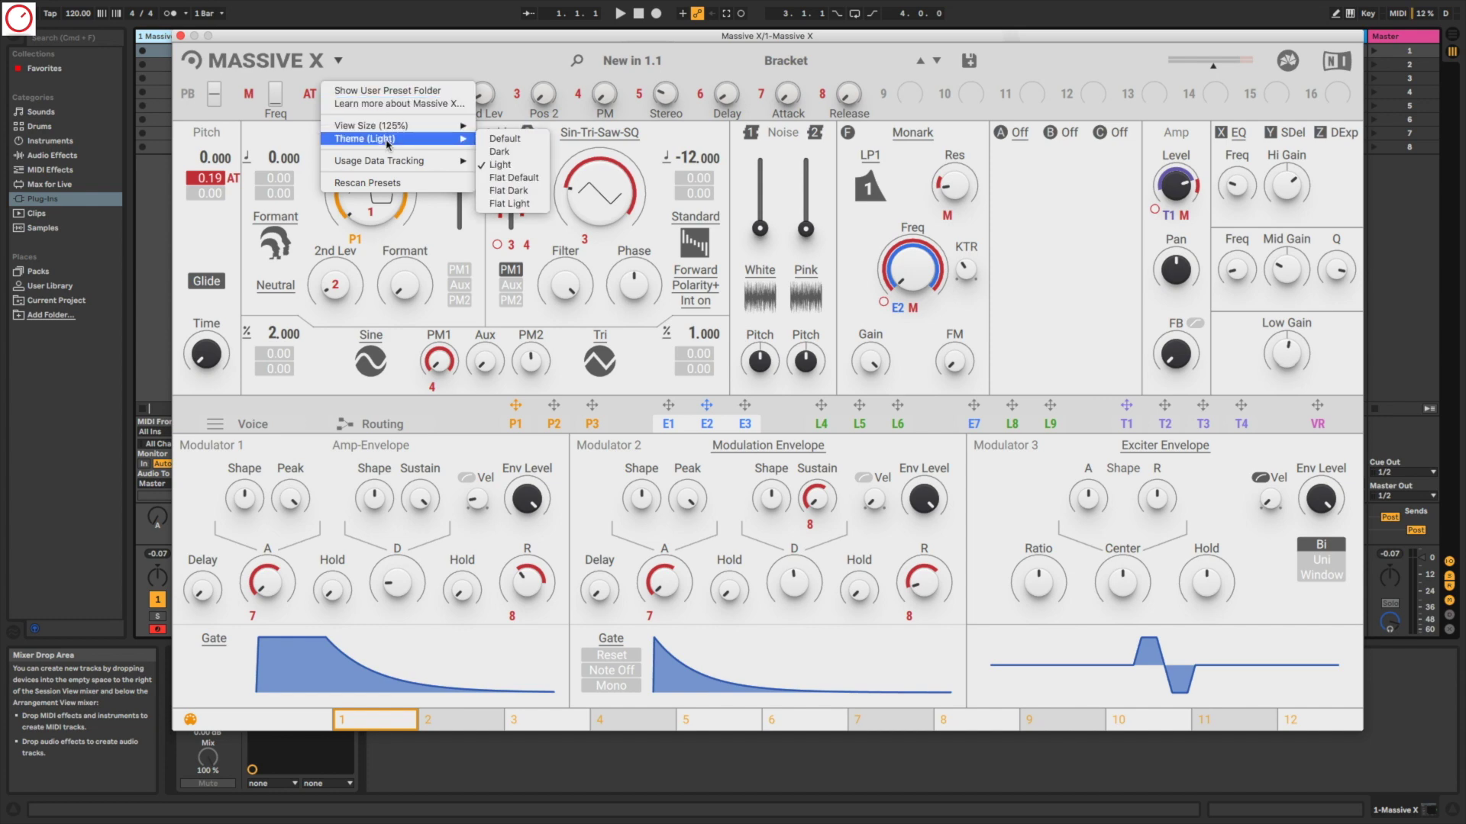
left_click(514, 179)
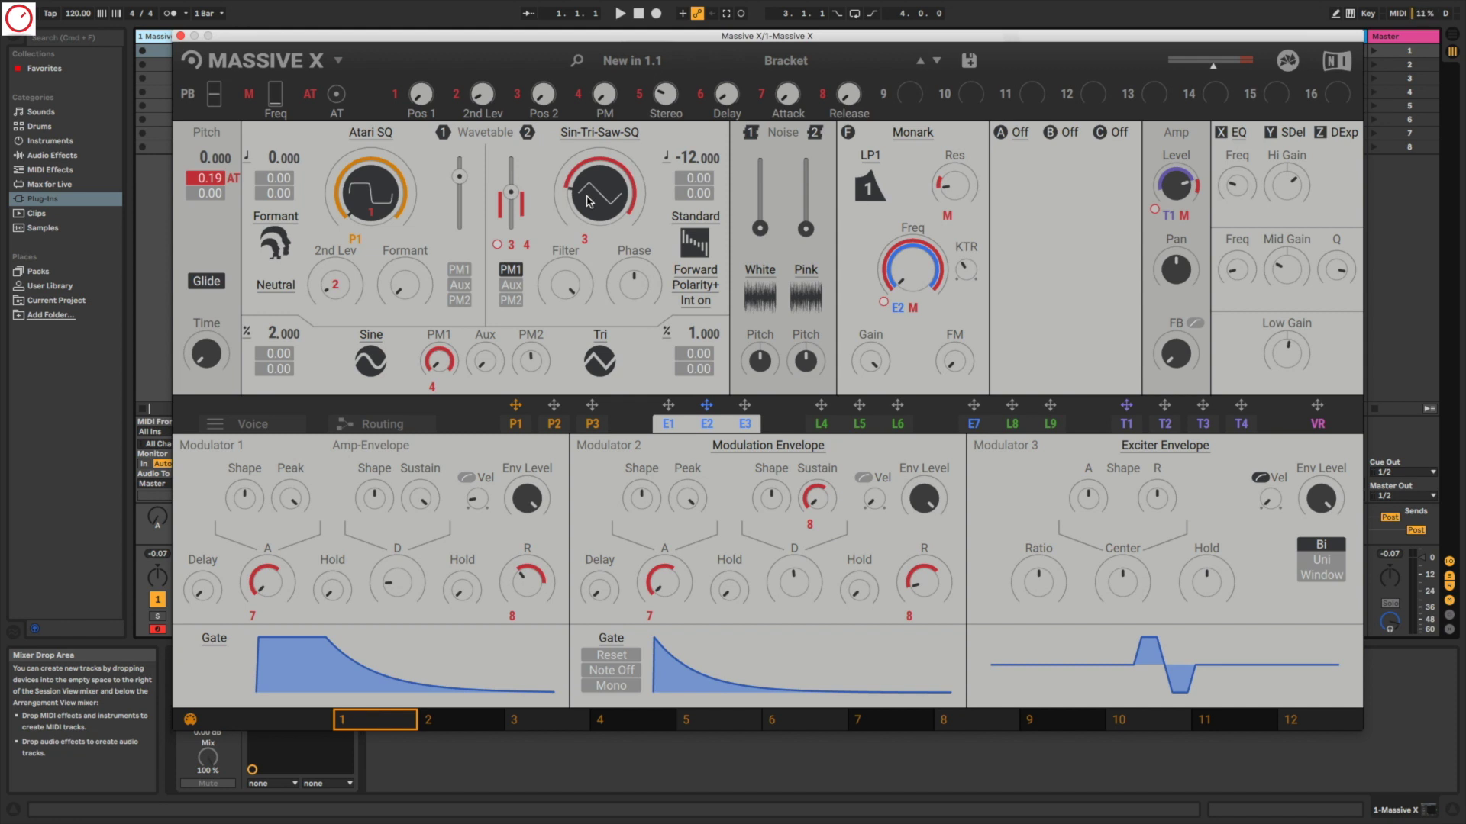
left_click(338, 61)
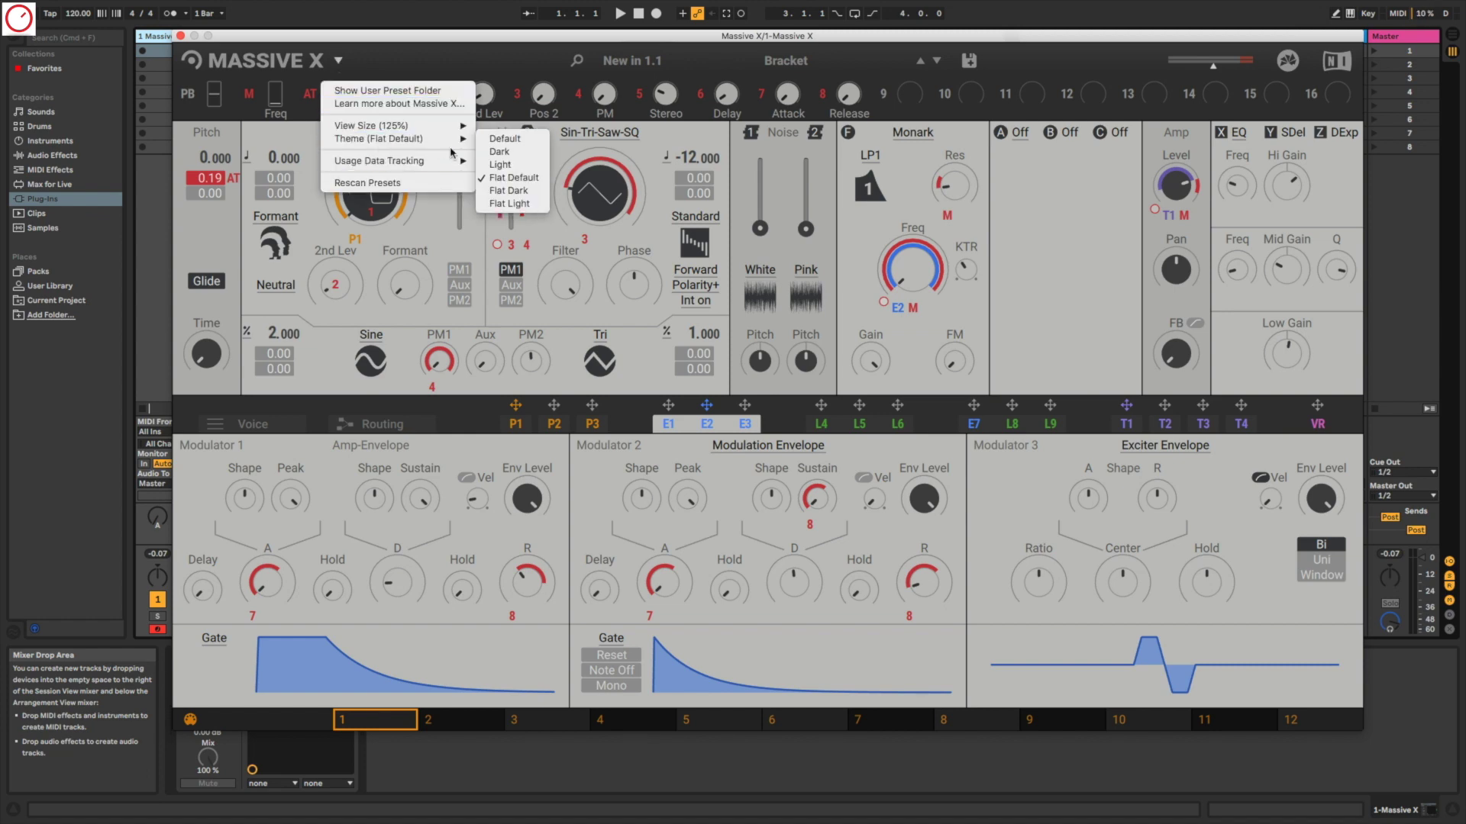
mouse_move(450, 139)
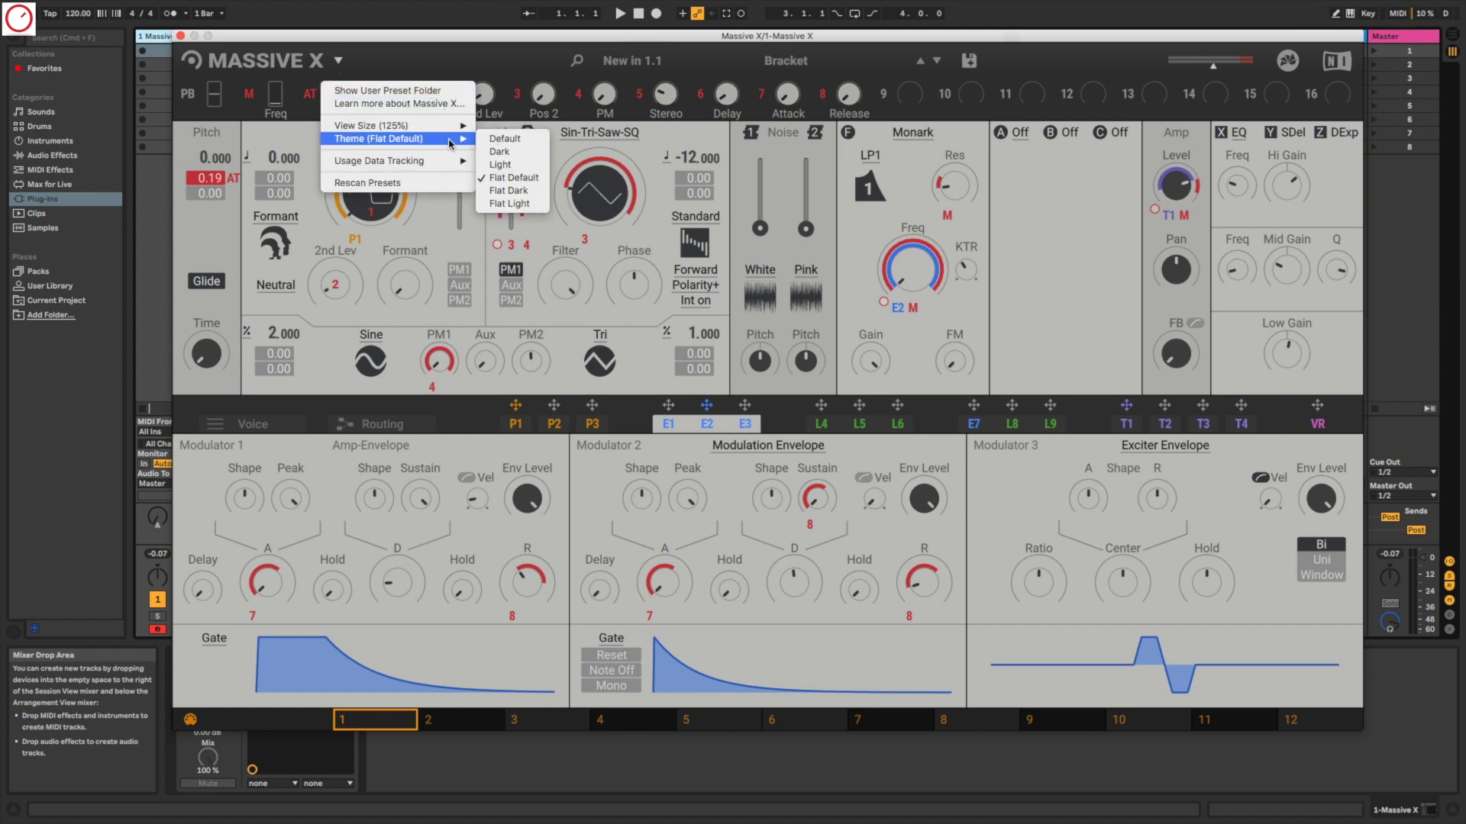
left_click(508, 192)
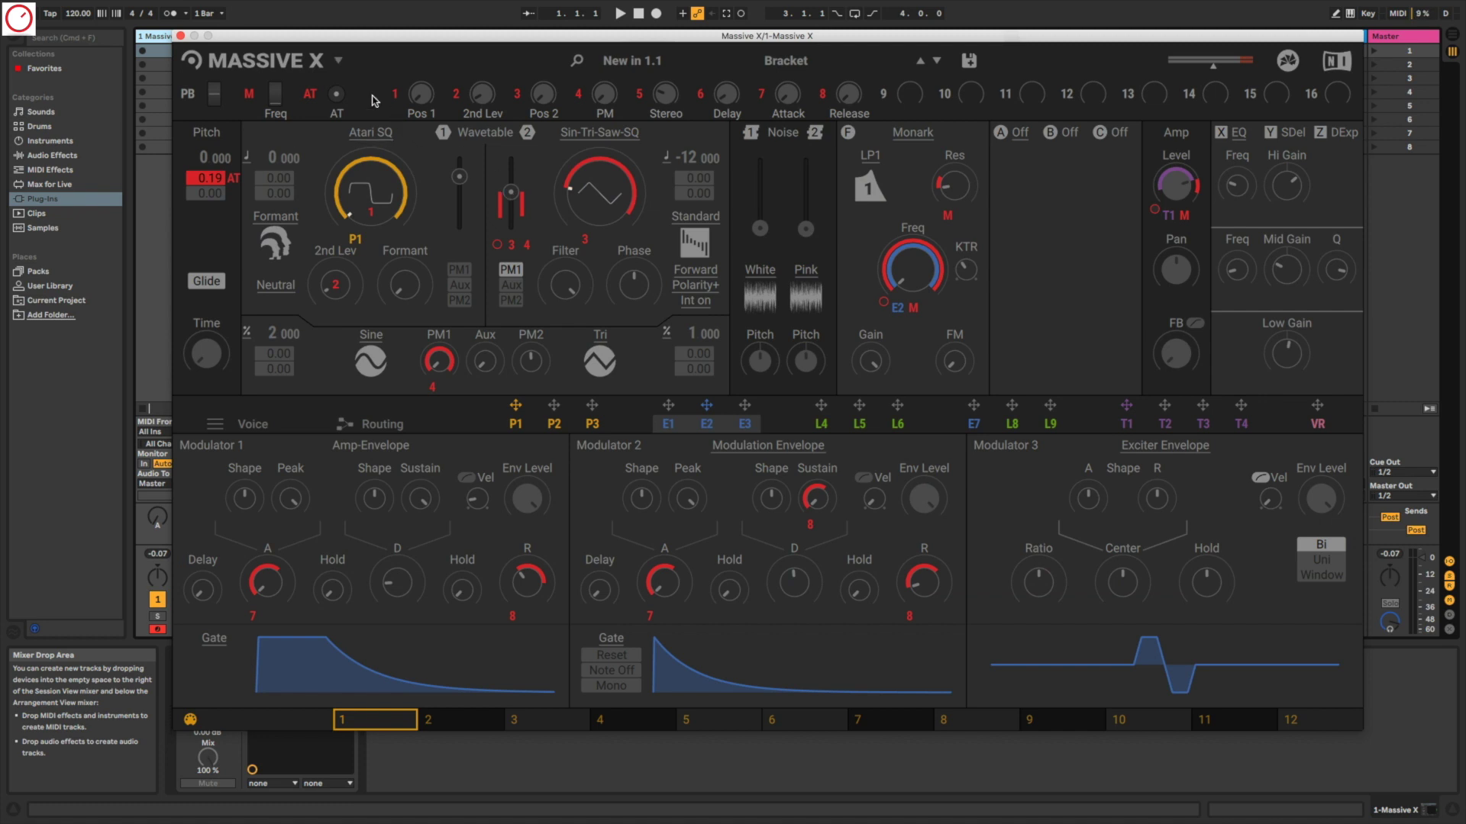
Switch the interface theme to Flat Light for comparison and return it to Flat Dark.
left_click(340, 66)
mouse_move(379, 141)
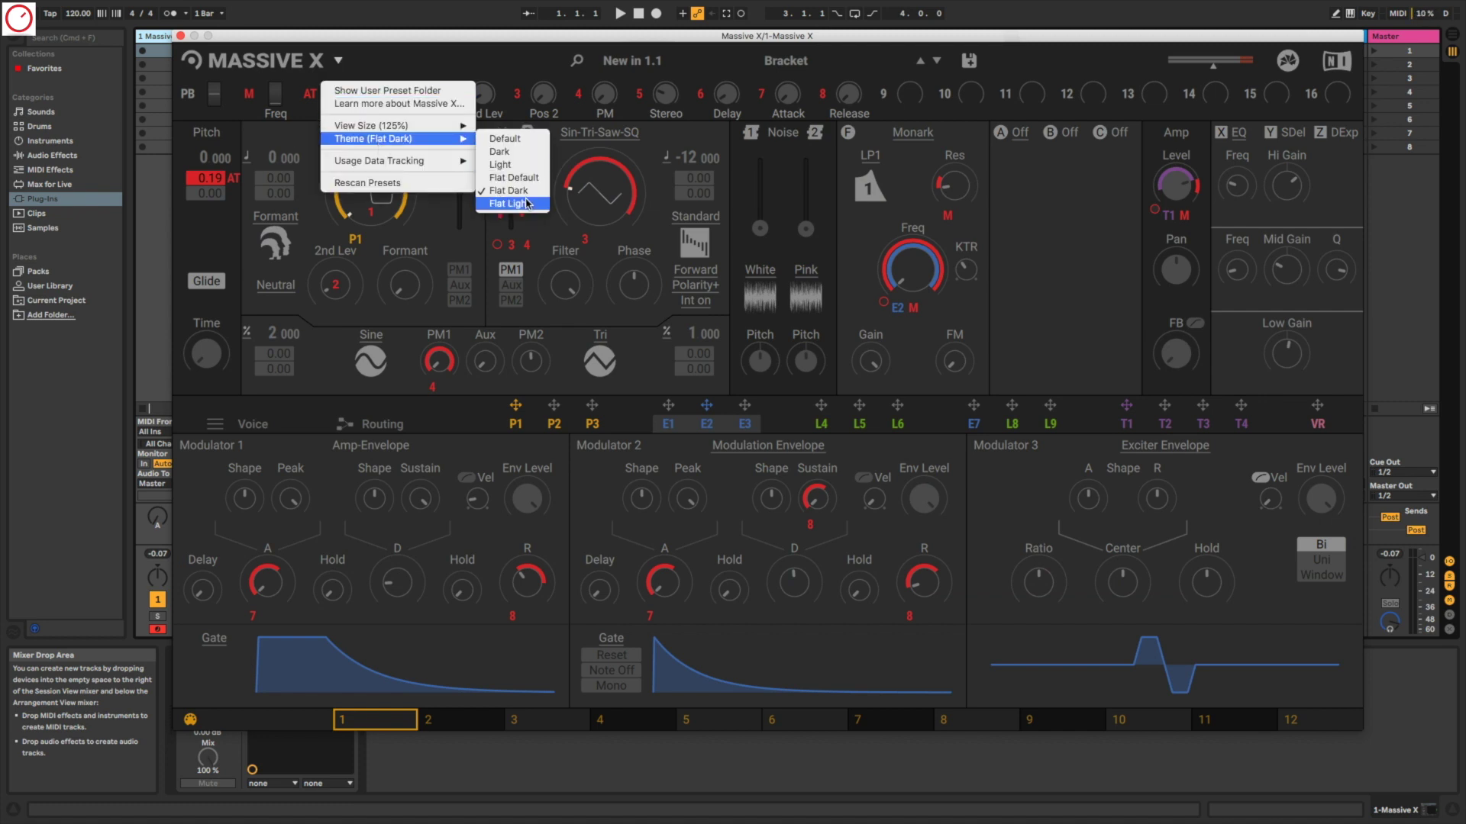
left_click(534, 204)
left_click(340, 64)
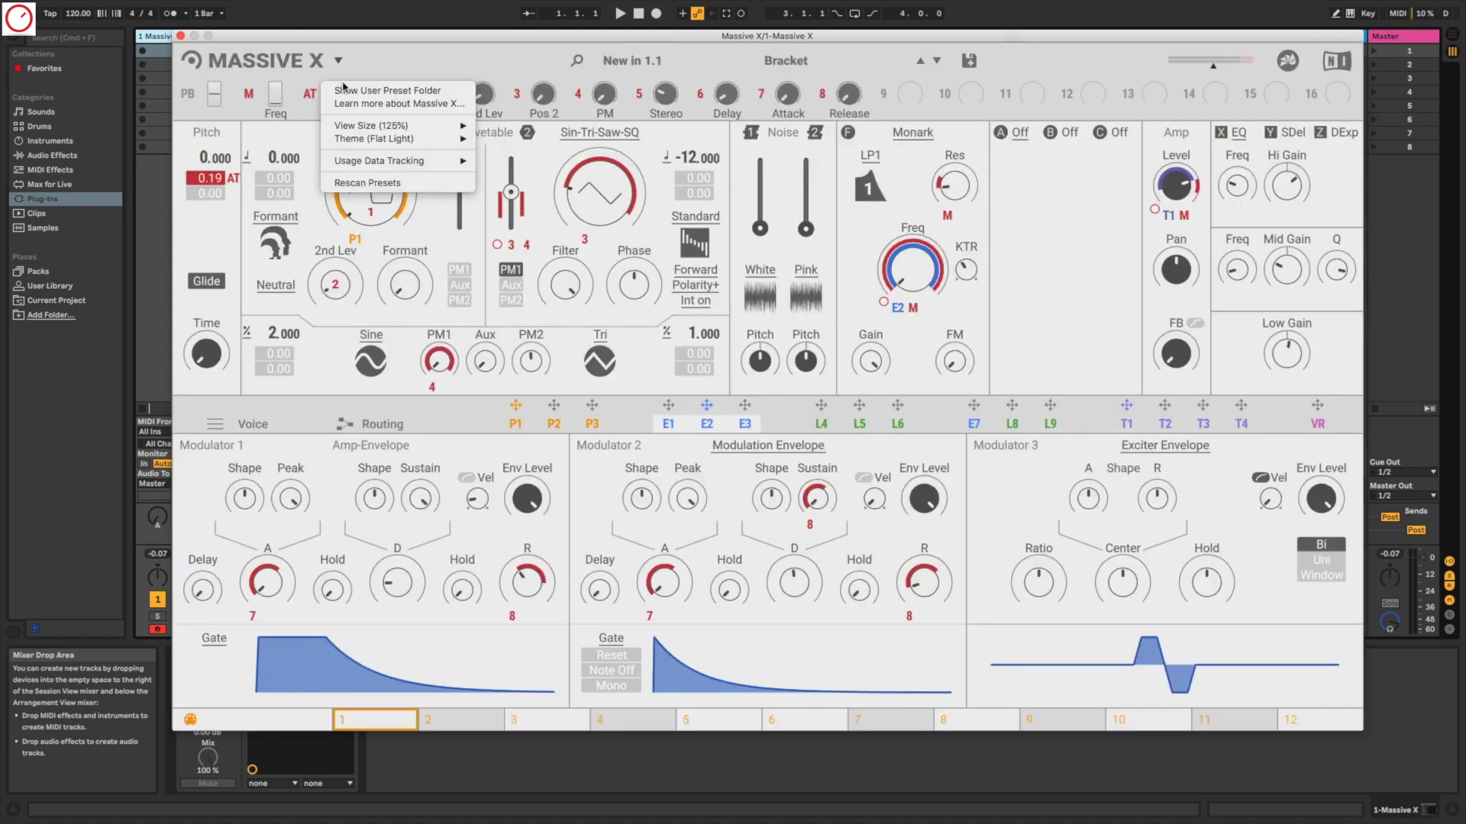
mouse_move(446, 141)
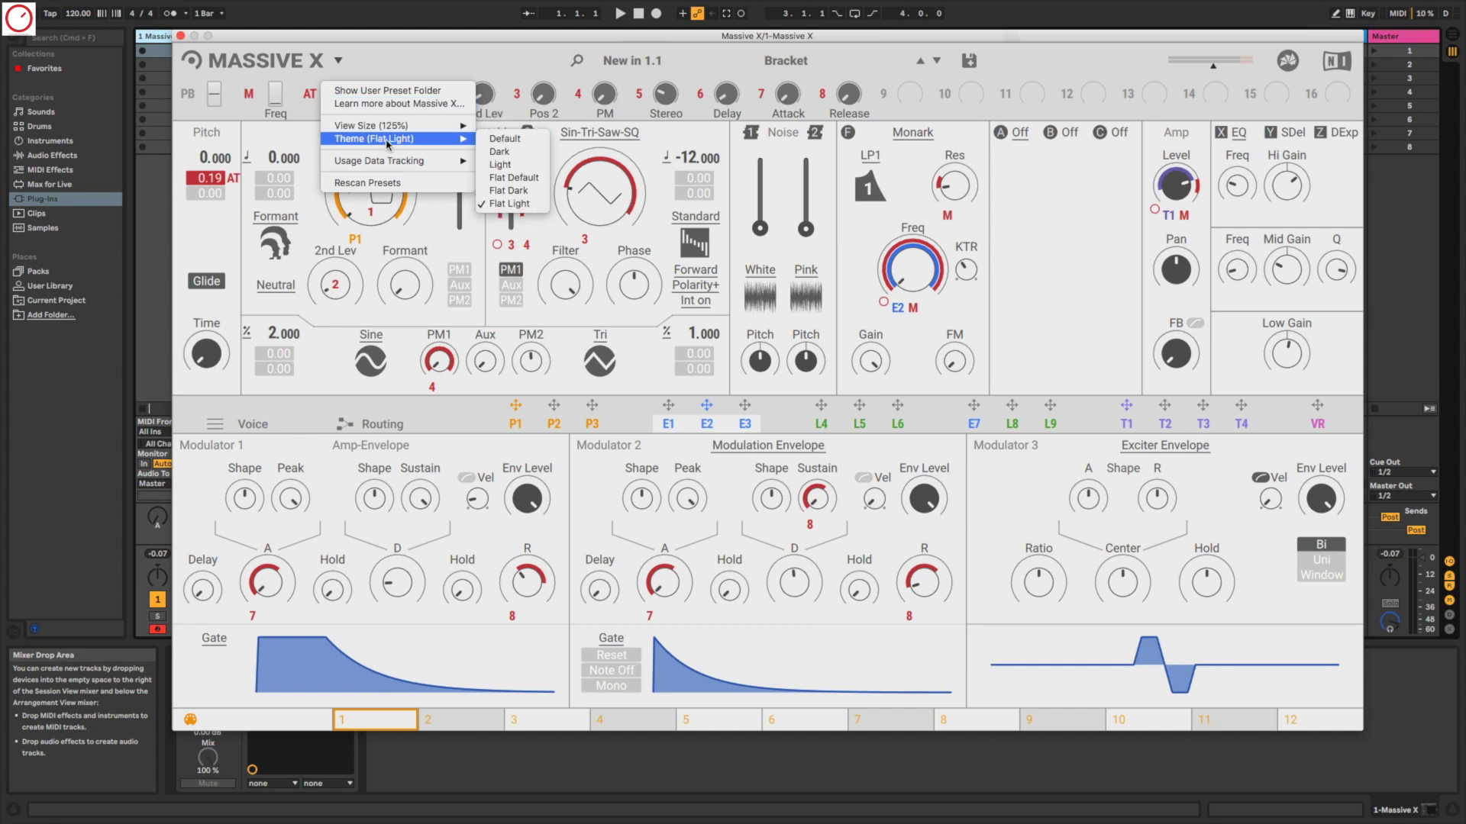
left_click(507, 194)
Set the synth's interface theme to Flat Default.
left_click(339, 61)
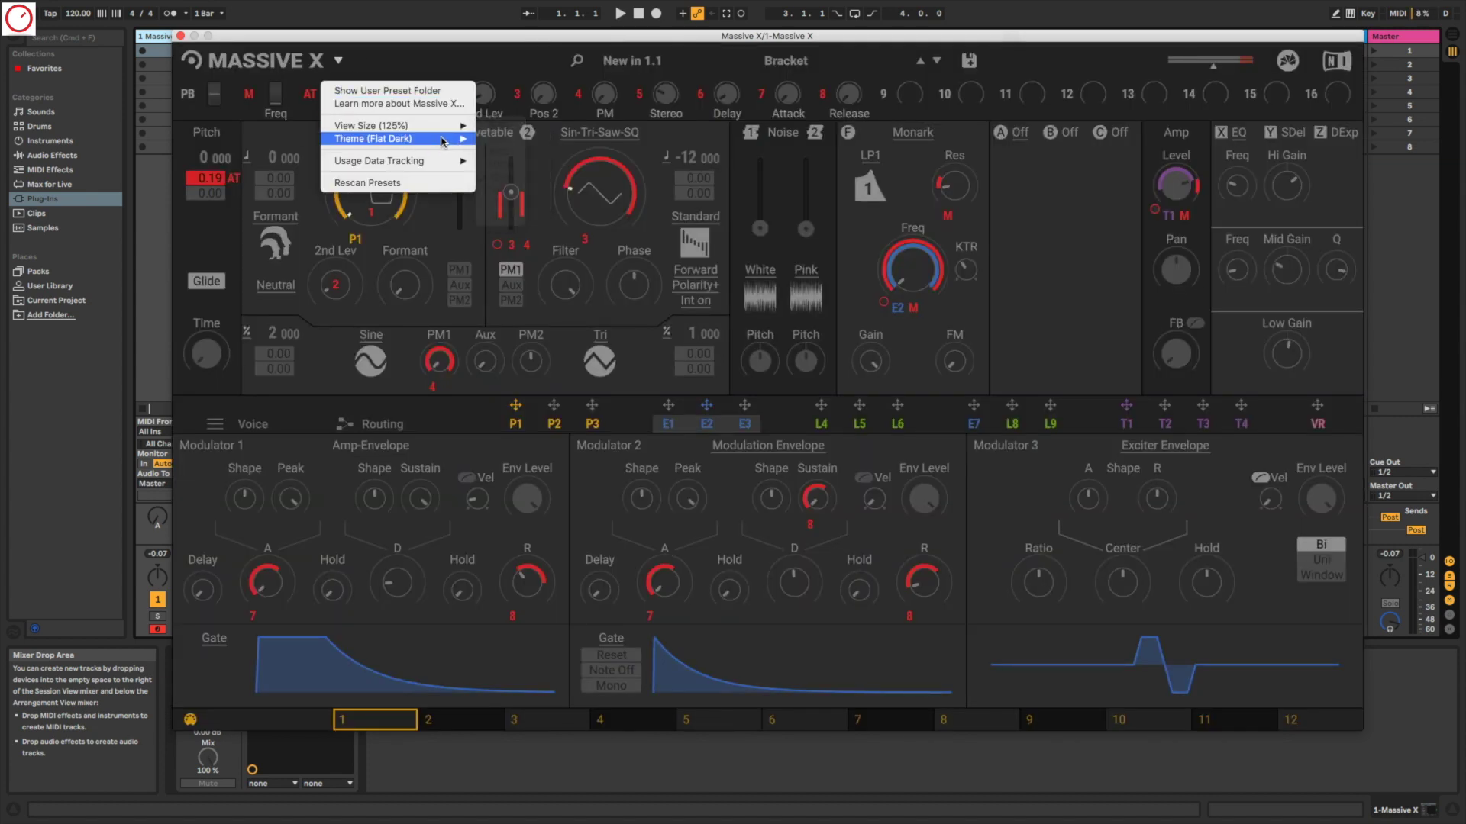
mouse_move(447, 139)
left_click(496, 172)
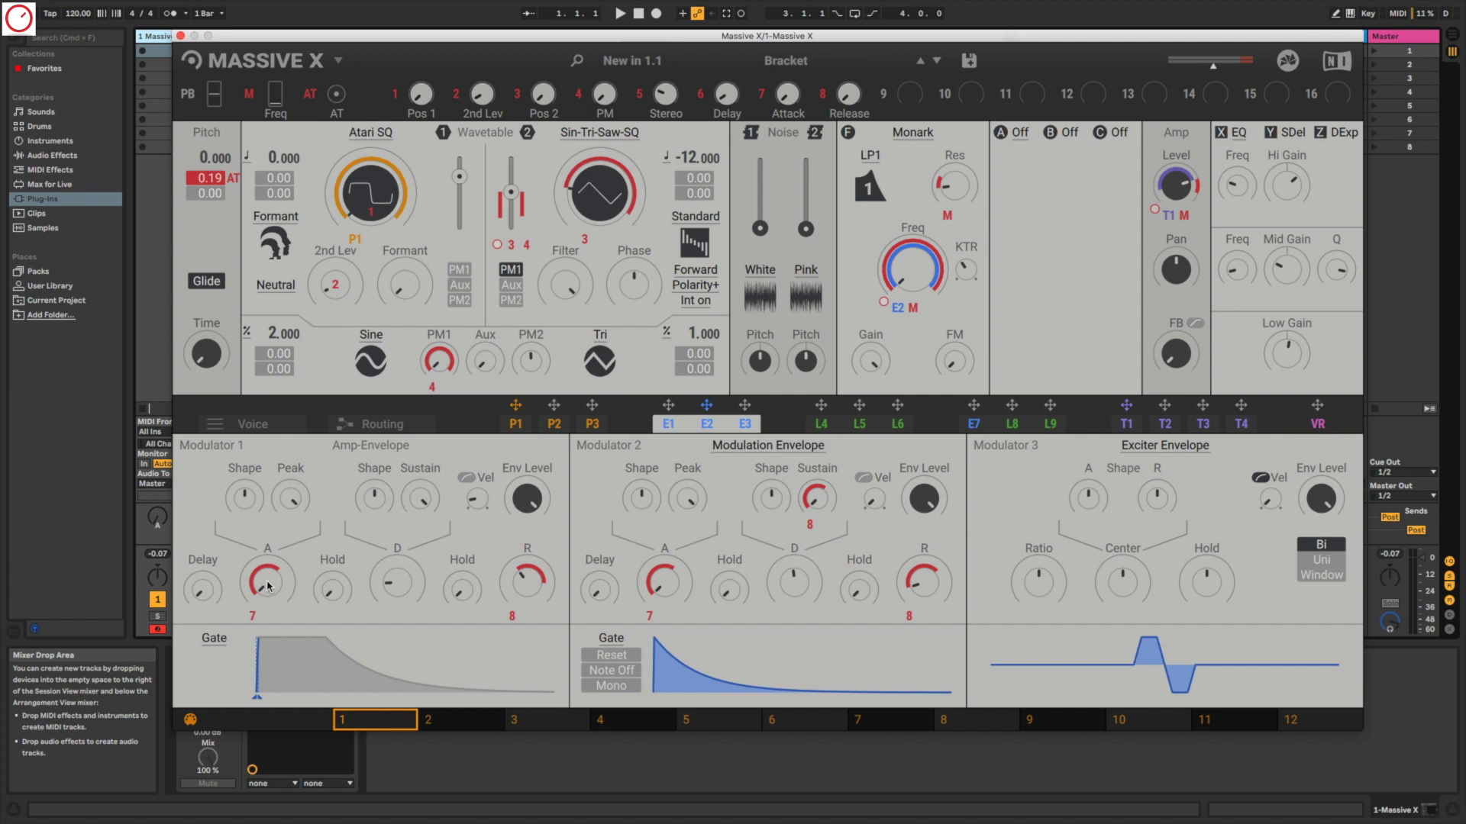
Adjust the Bracket preset's amp envelope to shorten its decay.
mouse_move(265, 580)
left_mouse_down()
mouse_move(266, 541)
mouse_move(266, 575)
mouse_move(287, 588)
left_mouse_up()
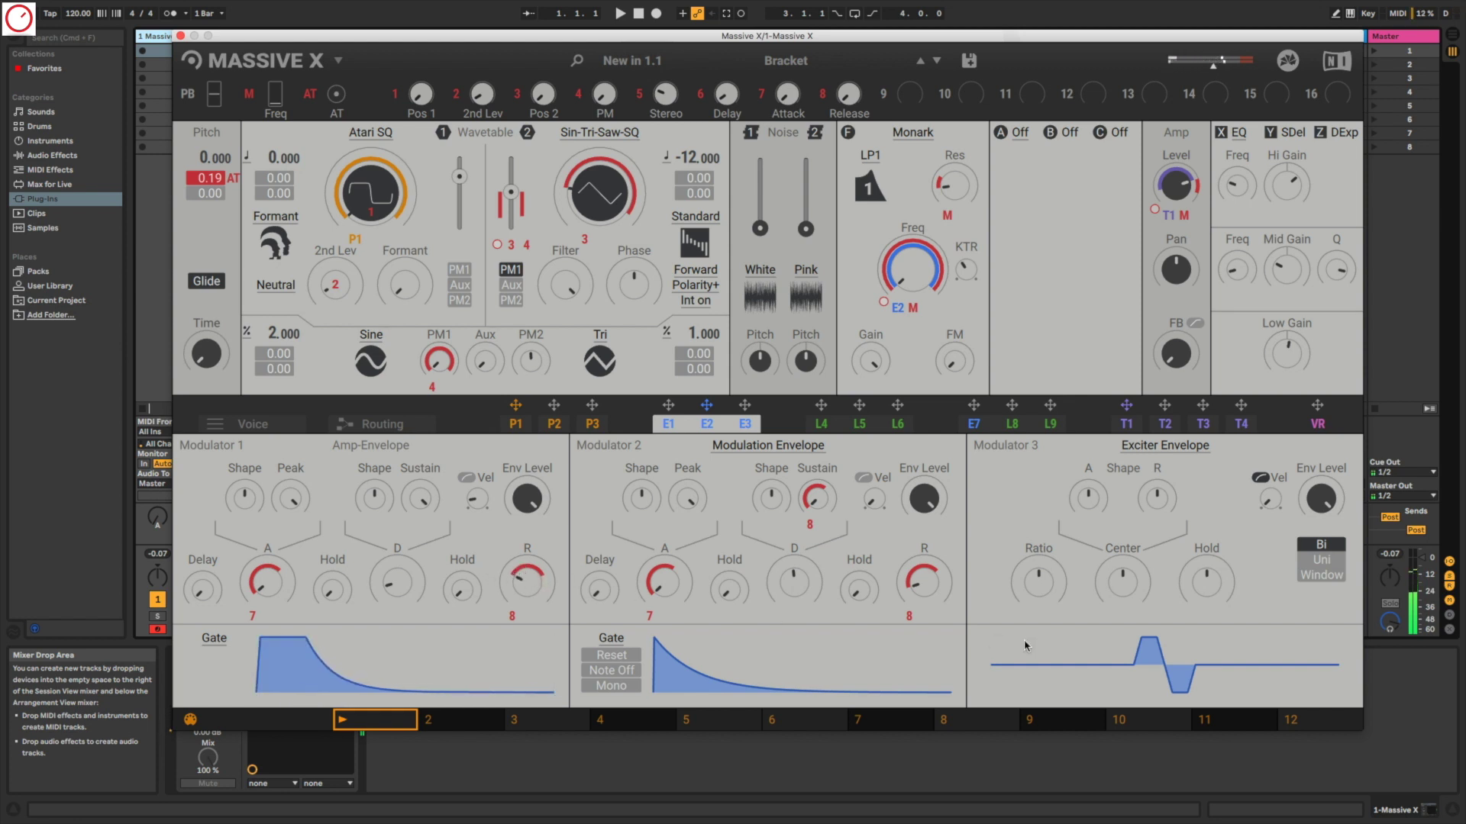
left_click_drag(954, 569, 954, 560)
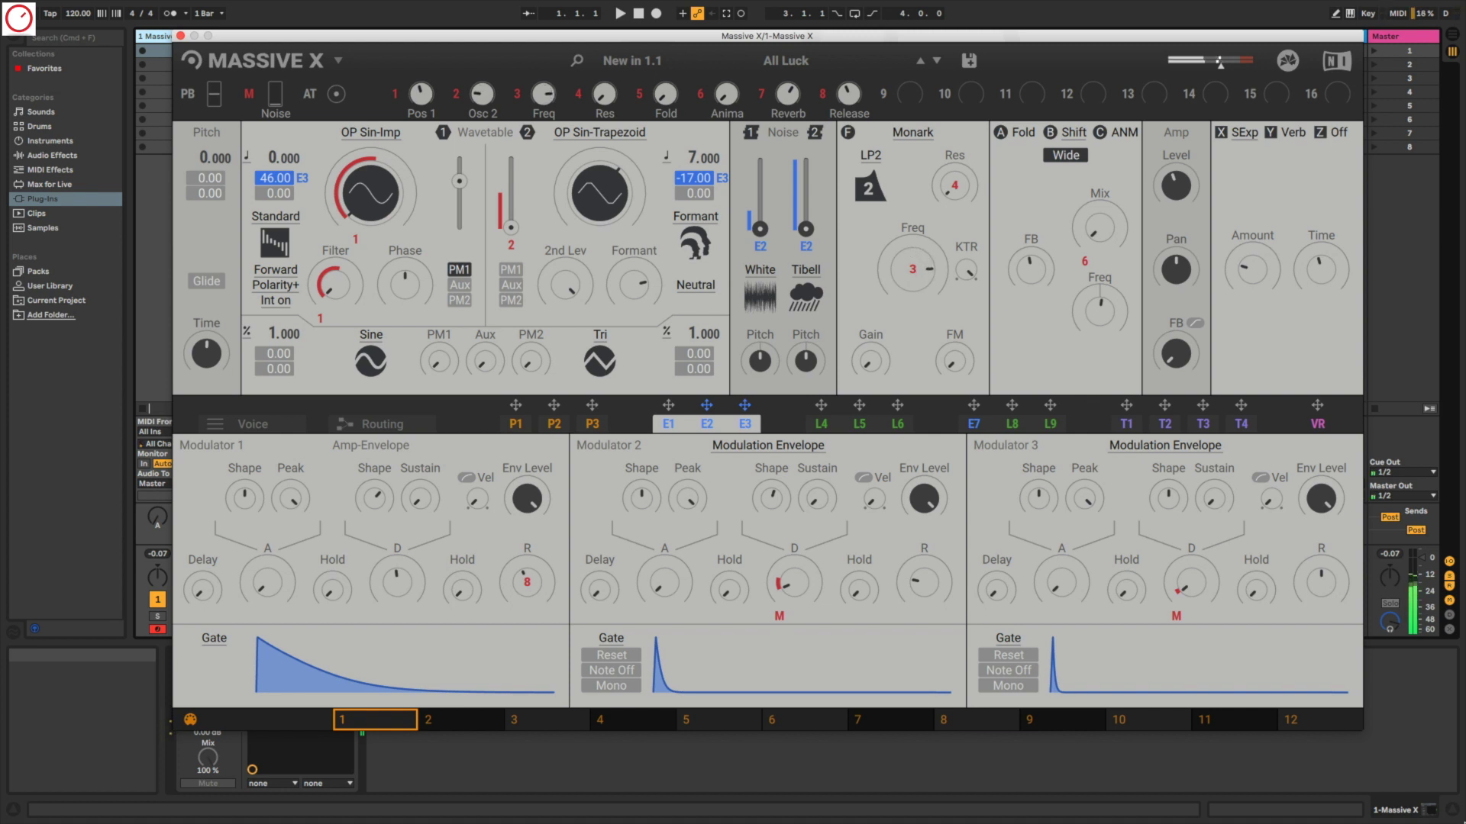
Audition the New in 1.1 presets Ancient Strings, Big Cheeks and Deep Blue, and adjust Deep Blue's filter frequency.
key("Down")
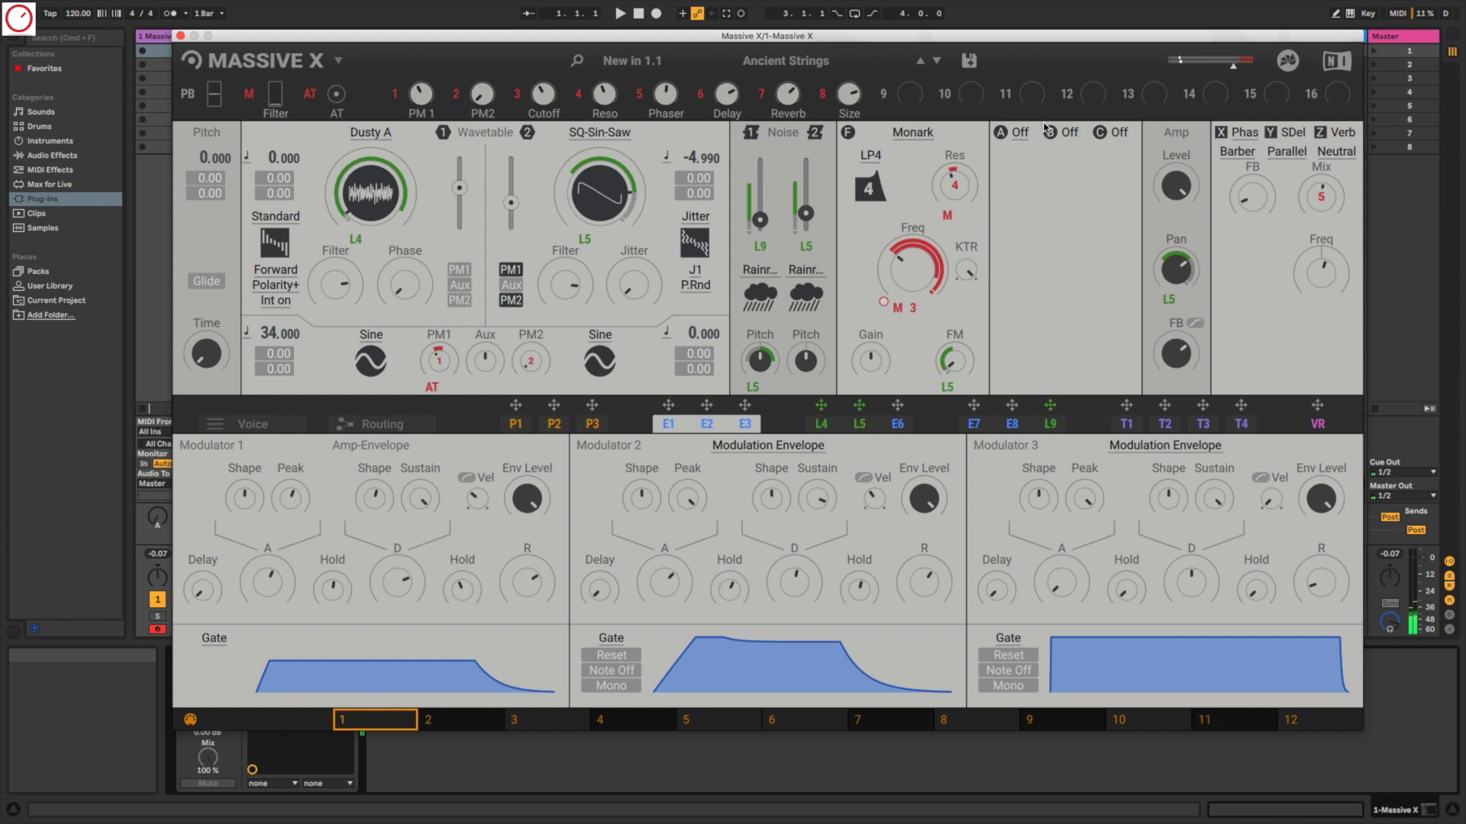
left_click(936, 61)
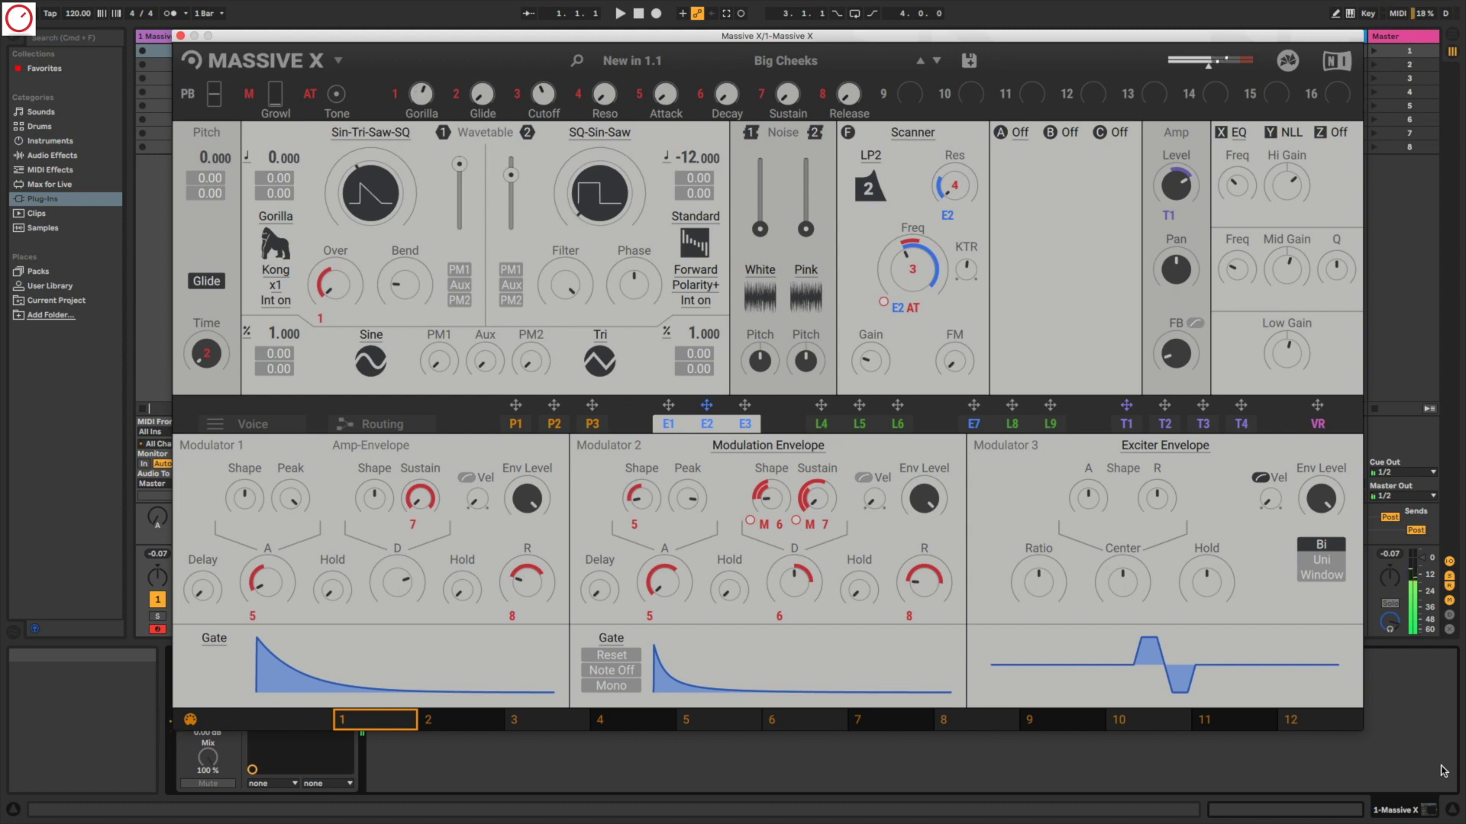
key("Down")
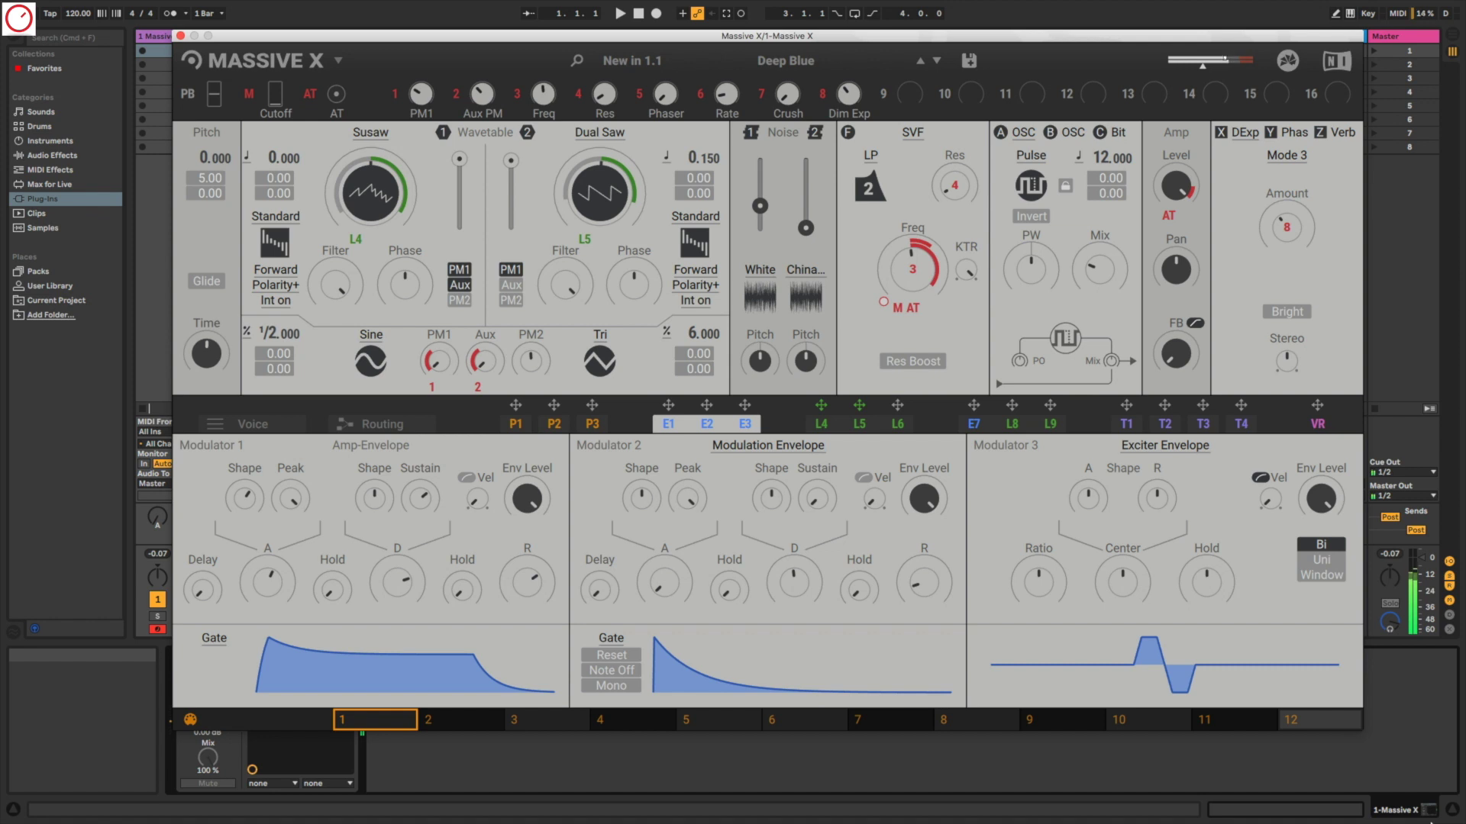
mouse_move(912, 268)
left_mouse_down()
mouse_move(912, 239)
mouse_move(913, 293)
left_mouse_up()
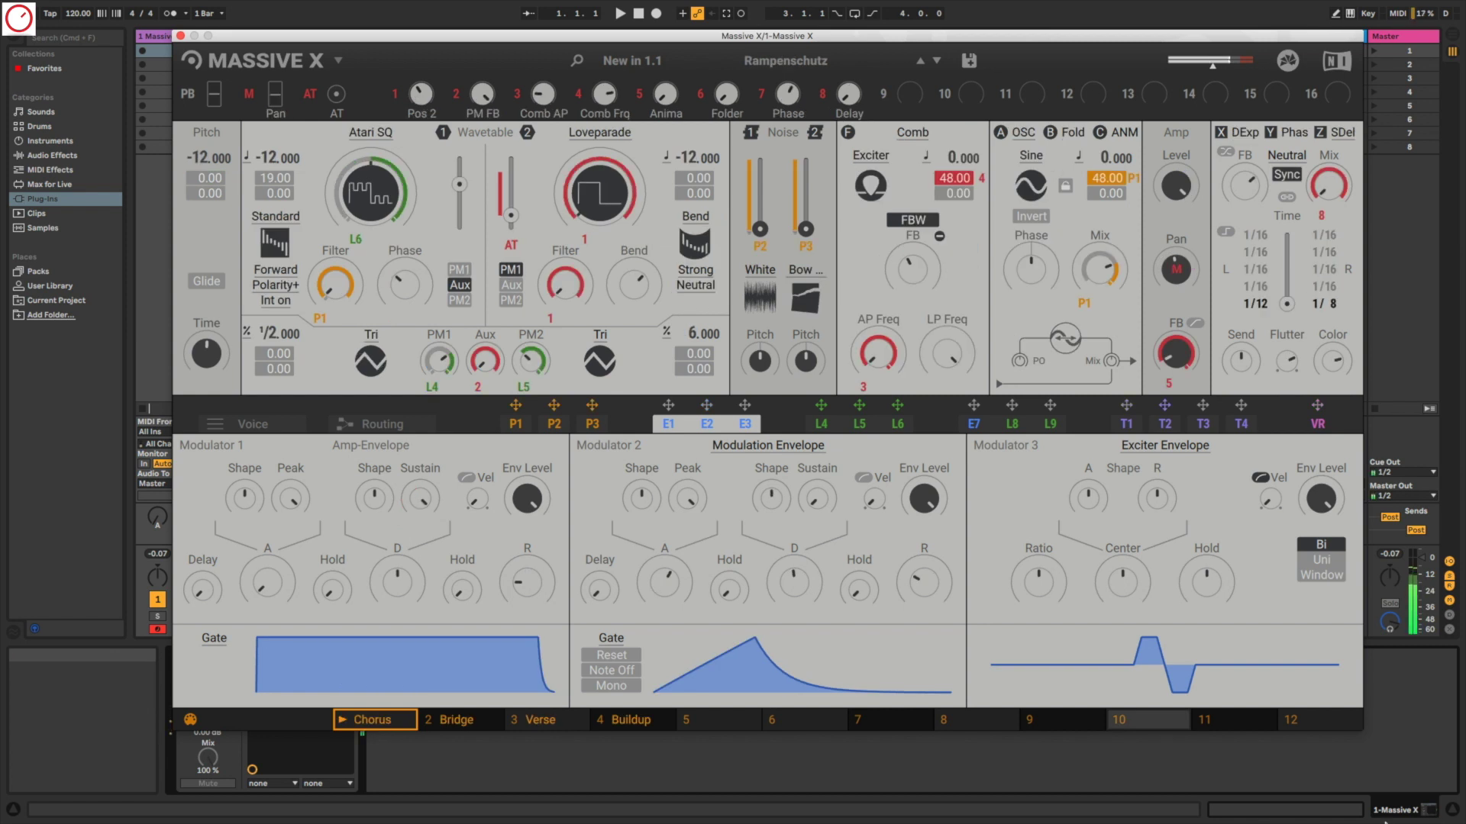
Open the P1 performer editor of the Rampenschutz preset to view its modulation pattern.
left_click(513, 424)
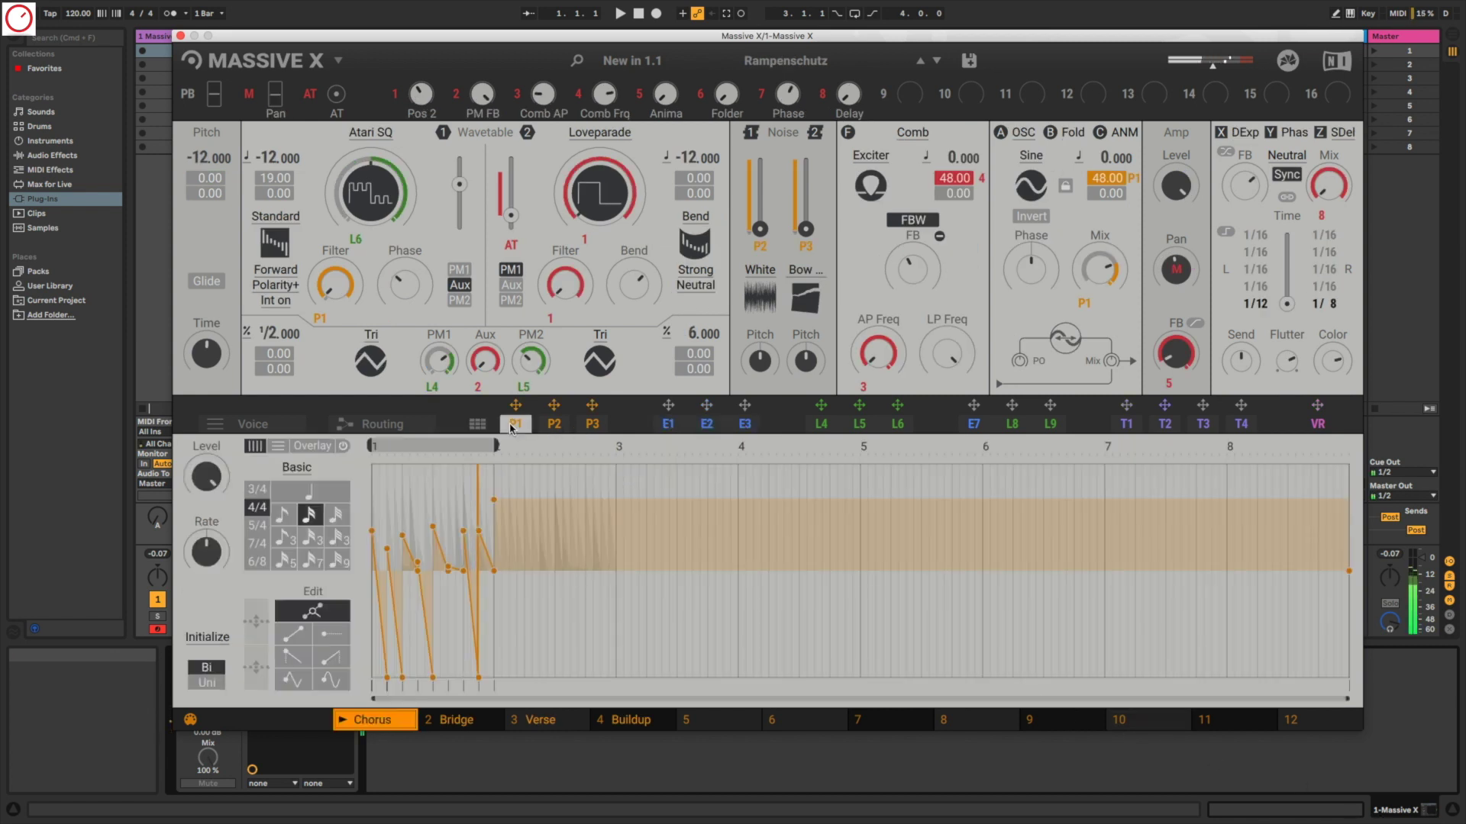